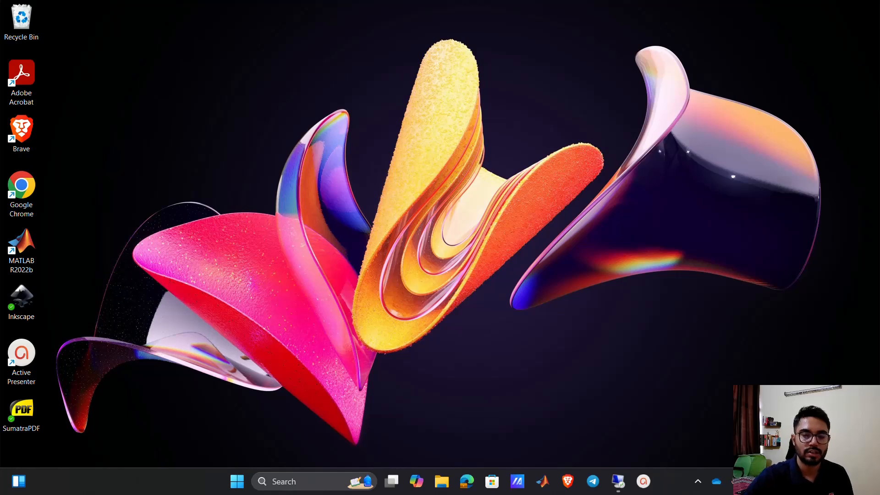
Step: Switch to Abaqus/CAE, create a Standard/Explicit model database, and start a 2D planar deformable shell part with approximate size 200
{"action": "left_click", "coordinate": [618, 481]}
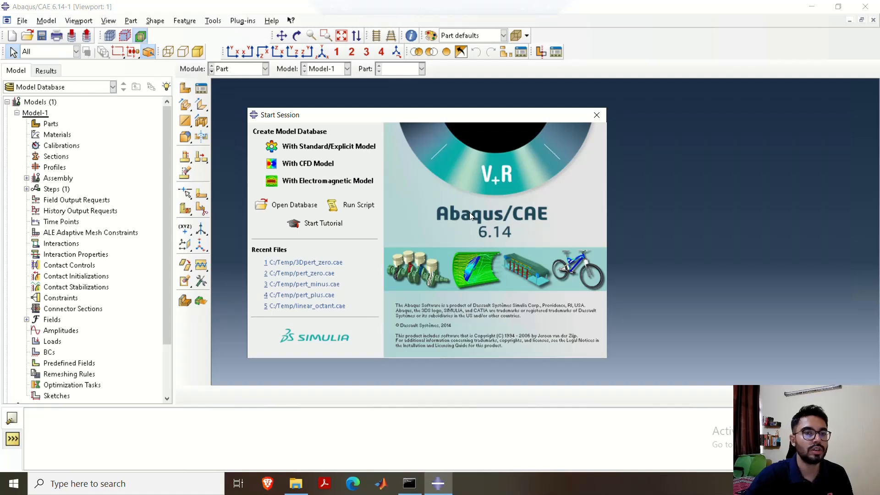
{"action": "left_click", "coordinate": [310, 148]}
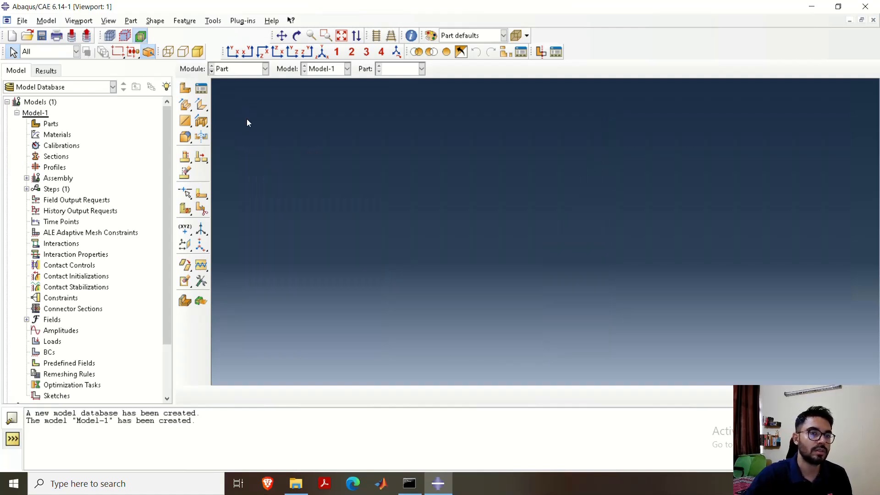
{"action": "left_click", "coordinate": [185, 89]}
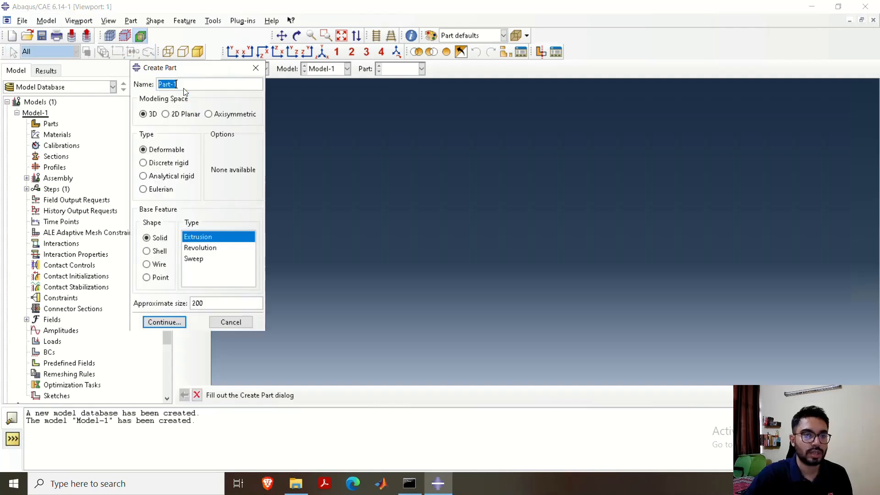
{"action": "left_click", "coordinate": [176, 115]}
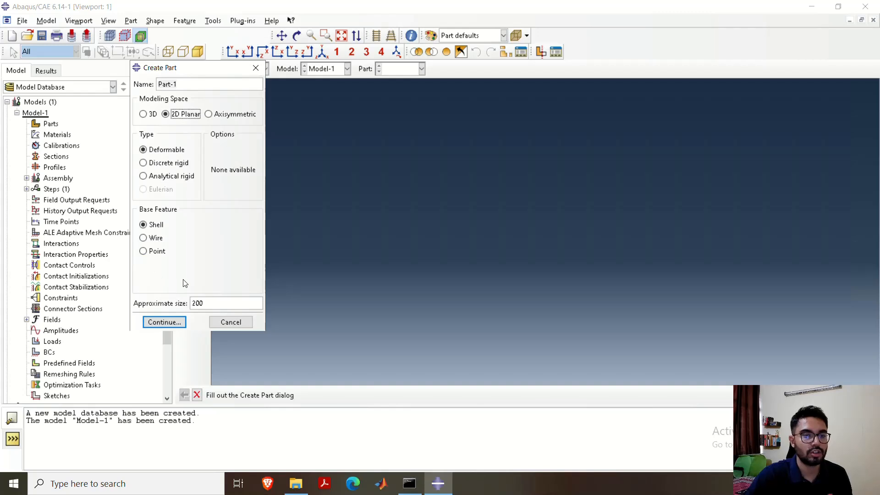
{"action": "left_click", "coordinate": [164, 322]}
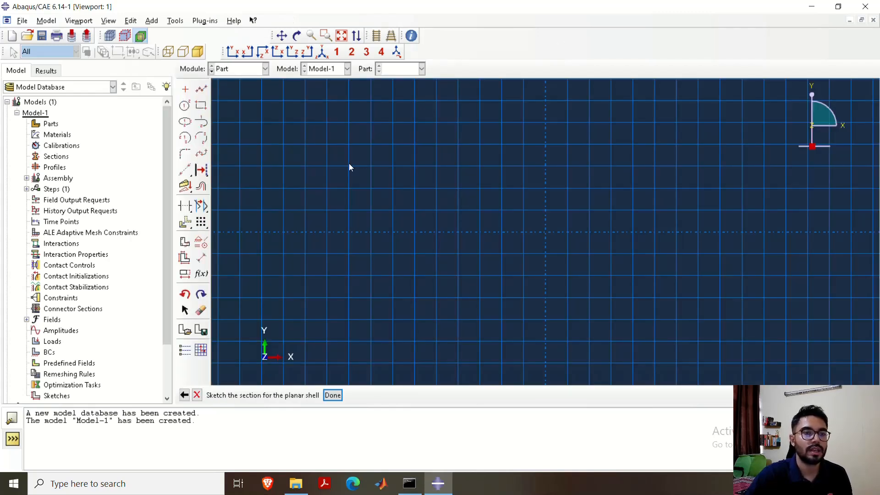
Step: Sketch a quarter-circle arc centred at the origin from (20, 0) to (0, 20)
{"action": "left_click", "coordinate": [185, 140]}
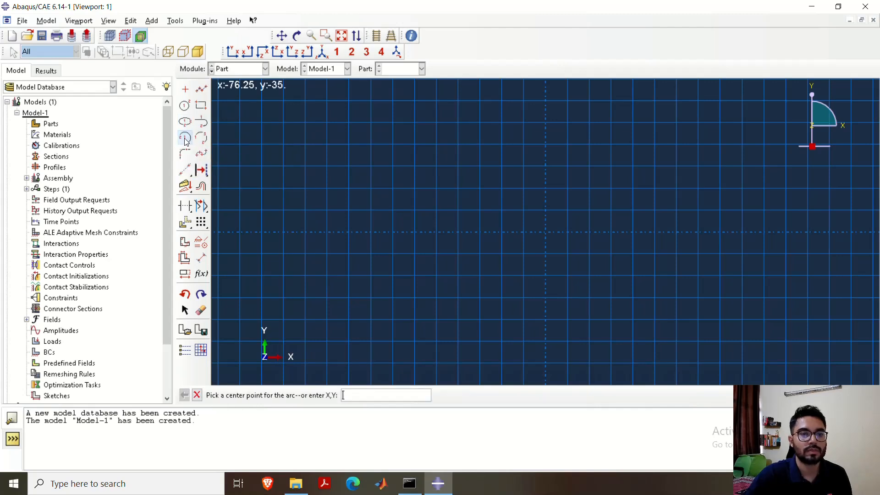
{"action": "left_click", "coordinate": [546, 232]}
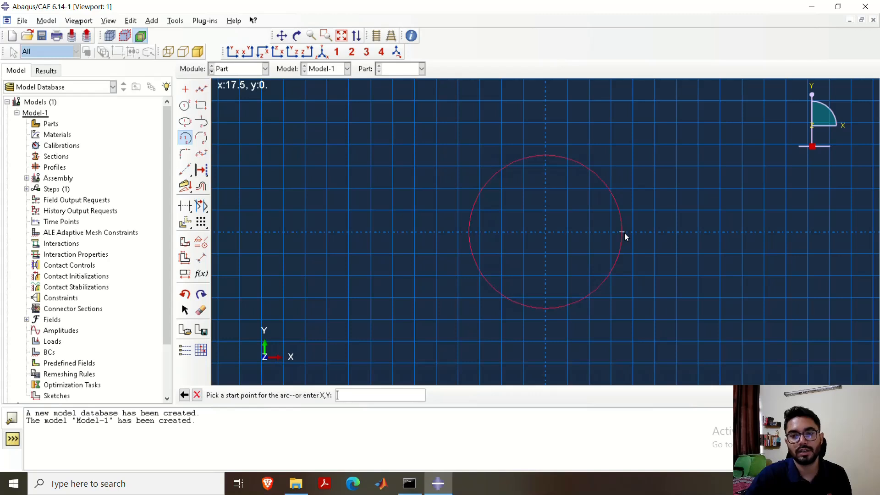
{"action": "left_click", "coordinate": [633, 232]}
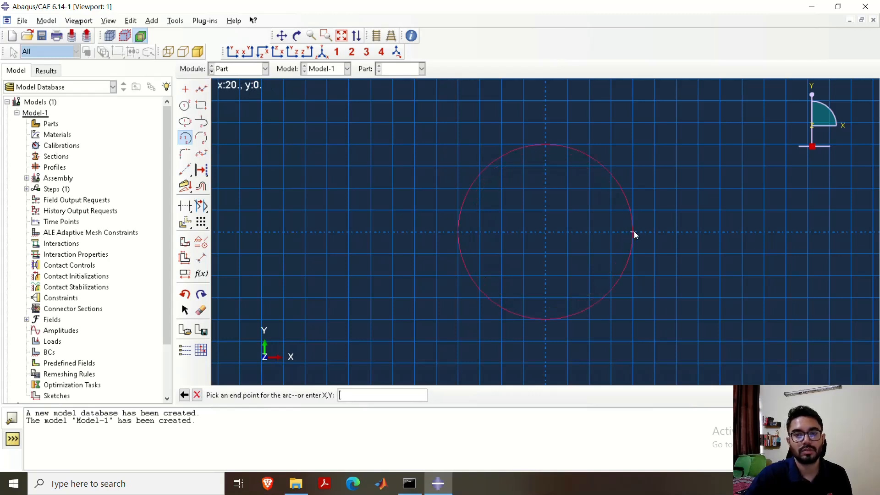
{"action": "left_click", "coordinate": [546, 146]}
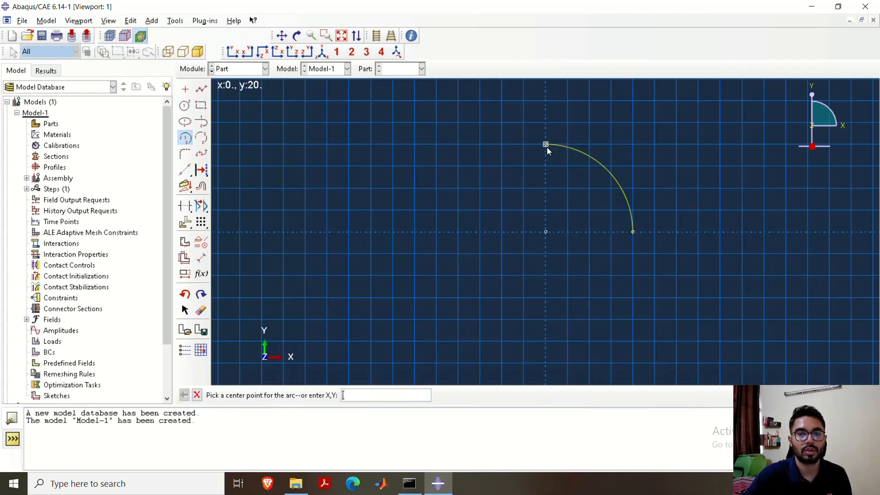
Step: Close the quarter circle with lines from (0, 20) through the origin to (20, 0), and finish the sketch to create the part
{"action": "left_click", "coordinate": [201, 90]}
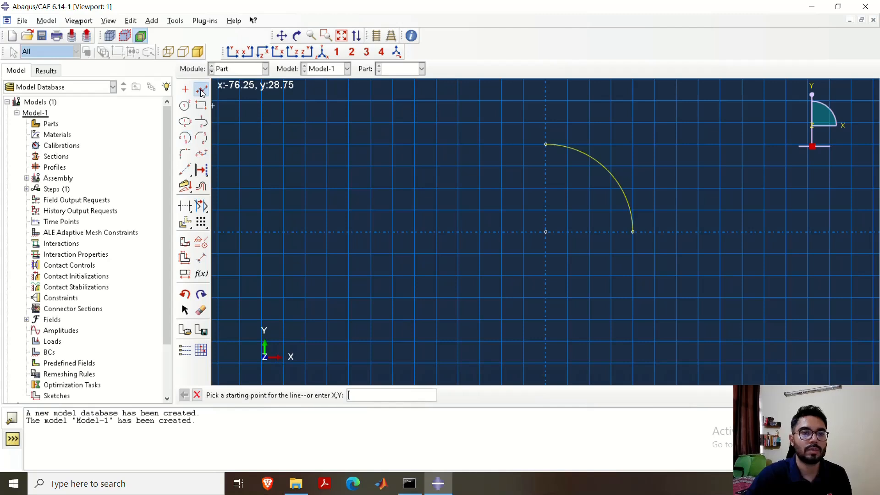
{"action": "left_click", "coordinate": [546, 144]}
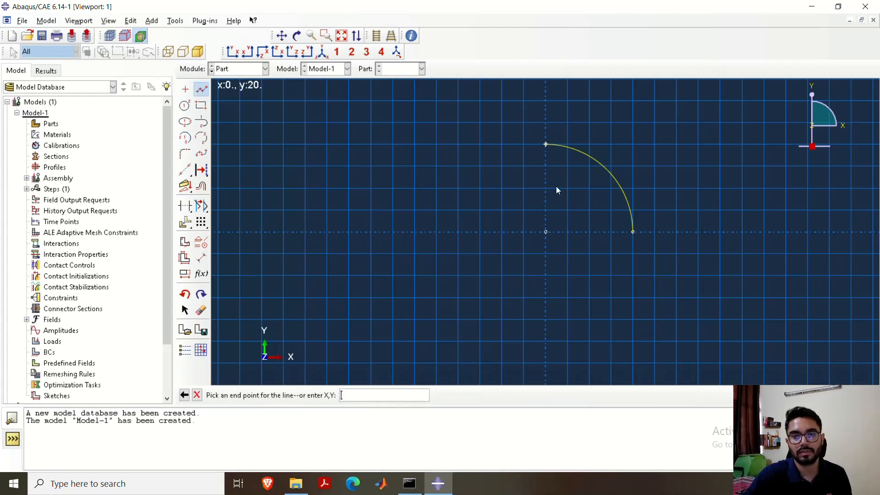
{"action": "left_click", "coordinate": [546, 232]}
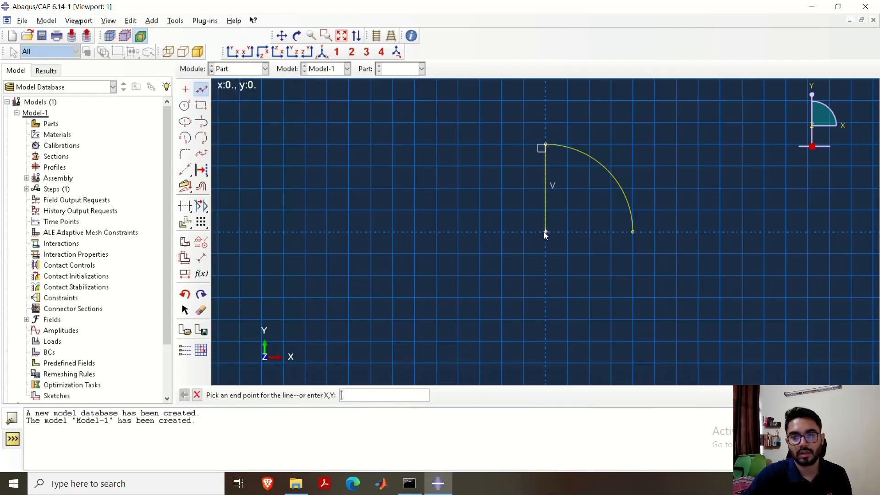
{"action": "left_click", "coordinate": [633, 232]}
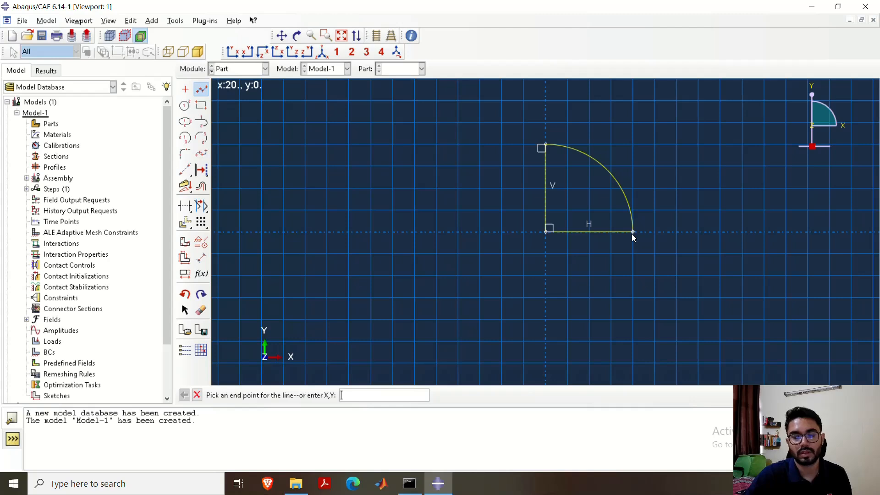
{"action": "key", "text": "Return"}
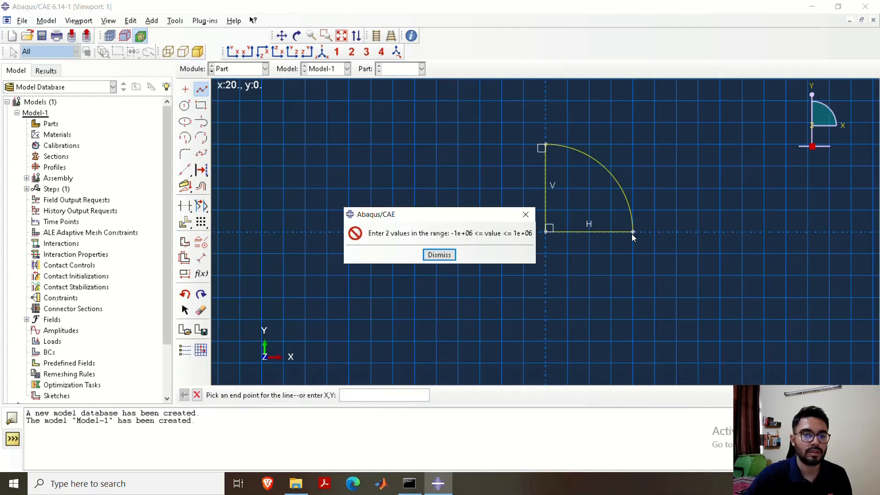
{"action": "left_click", "coordinate": [451, 255]}
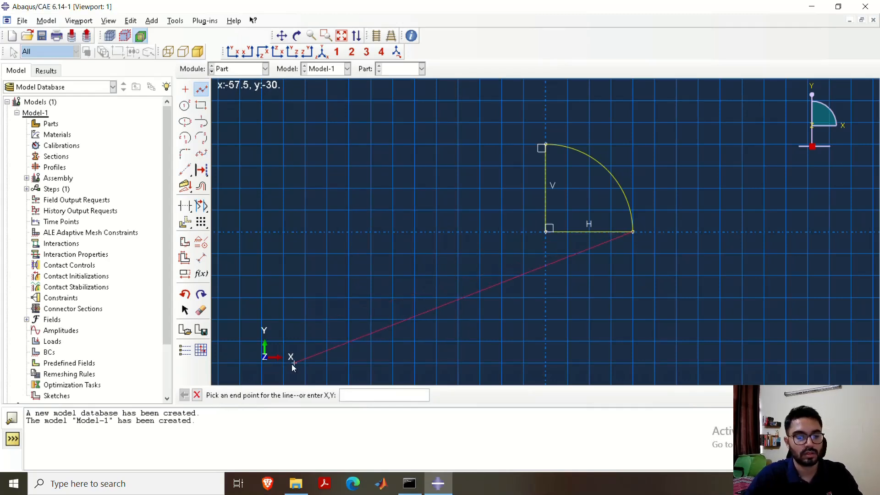
{"action": "key", "text": "Escape"}
{"action": "left_click", "coordinate": [332, 395]}
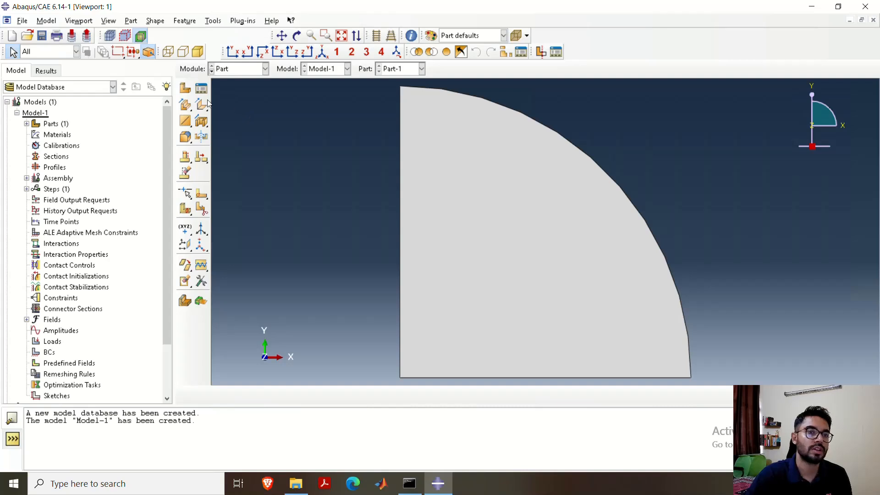
Step: In the Property module, create a new material and add isotropic Elastic behavior to it
{"action": "left_click", "coordinate": [266, 68]}
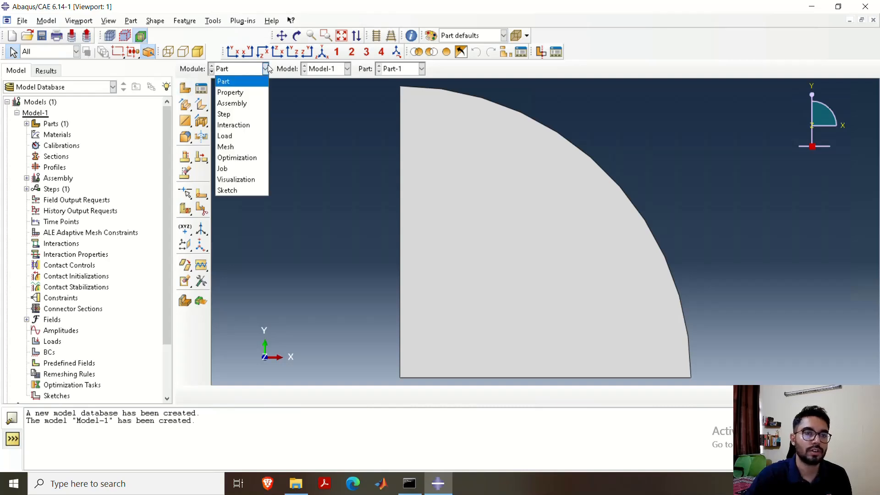
{"action": "left_click", "coordinate": [252, 93]}
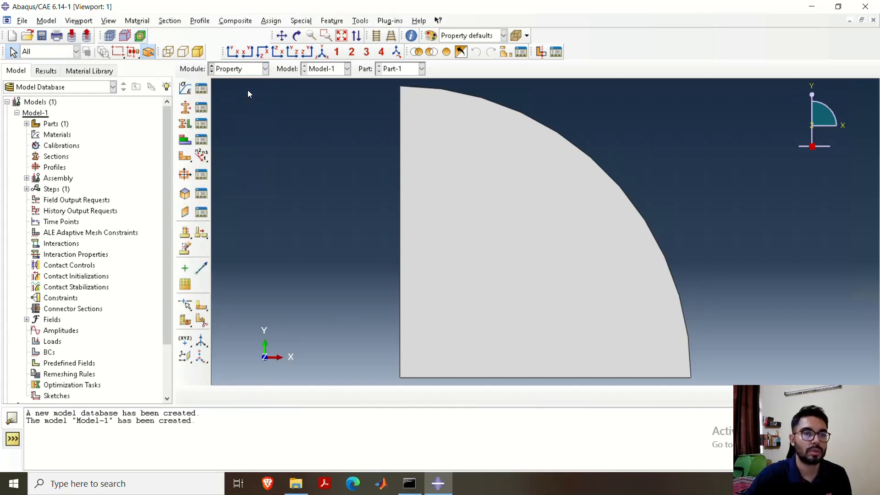
{"action": "left_click", "coordinate": [186, 88]}
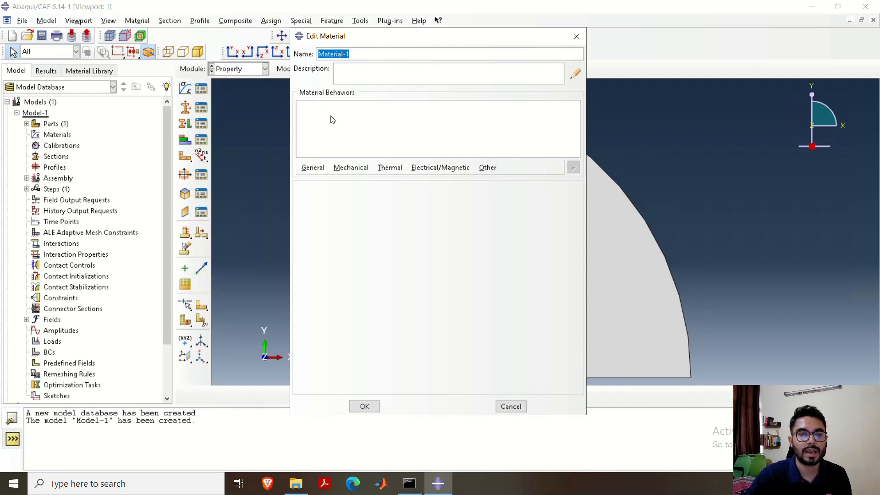
{"action": "left_click", "coordinate": [313, 168]}
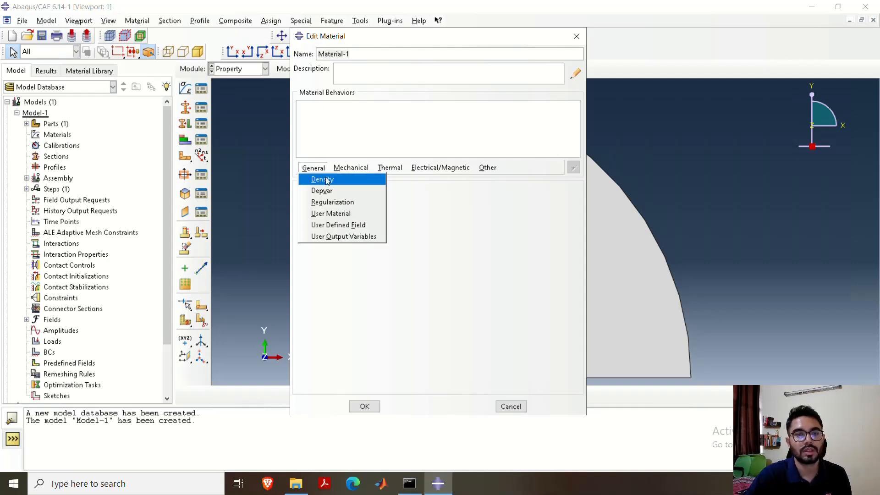
{"action": "left_click", "coordinate": [351, 168]}
{"action": "mouse_move", "coordinate": [363, 181]}
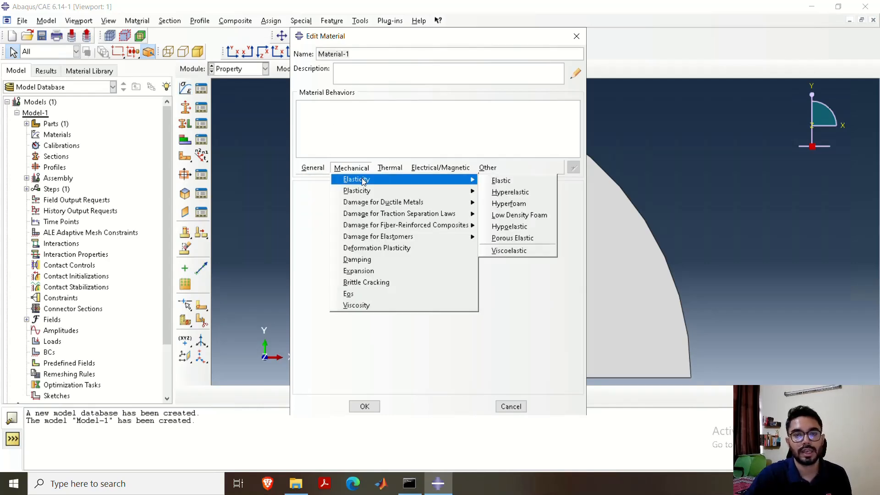
{"action": "left_click", "coordinate": [506, 182]}
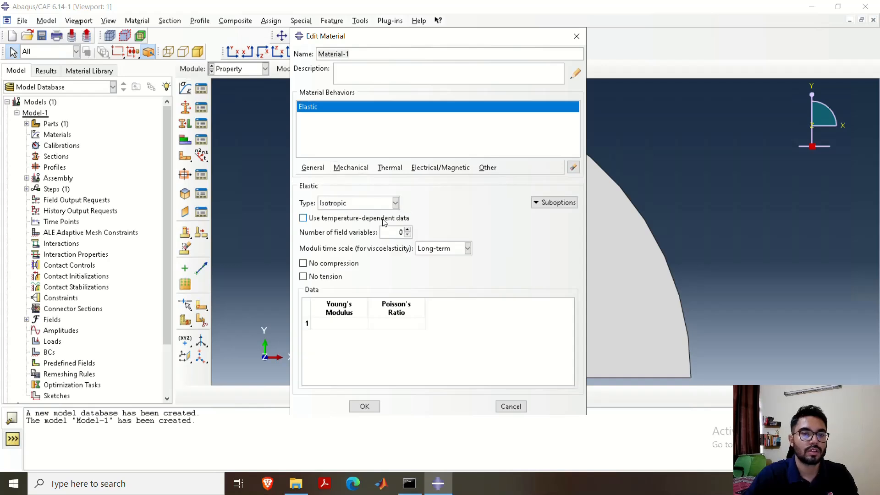
Step: Set the material's Young's modulus to 1e6 and Poisson's ratio to 0.3, and save the material
{"action": "left_click", "coordinate": [339, 324]}
{"action": "type", "text": "1"}
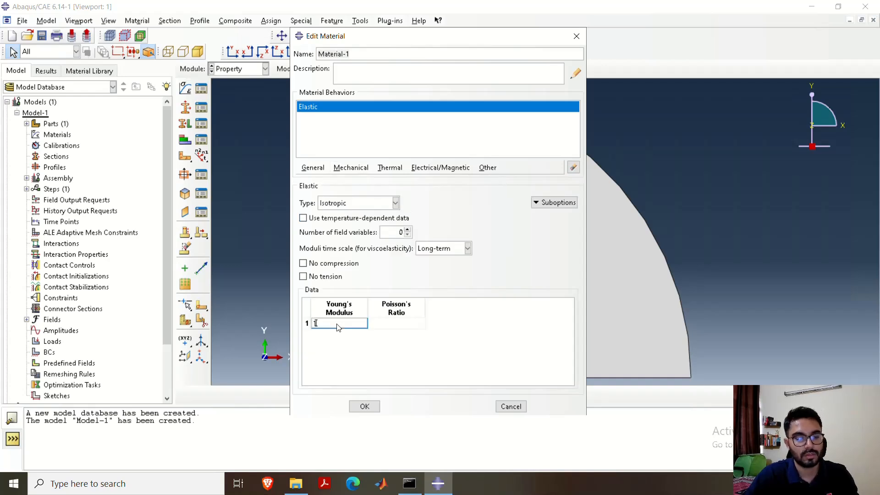
{"action": "type", "text": "e6"}
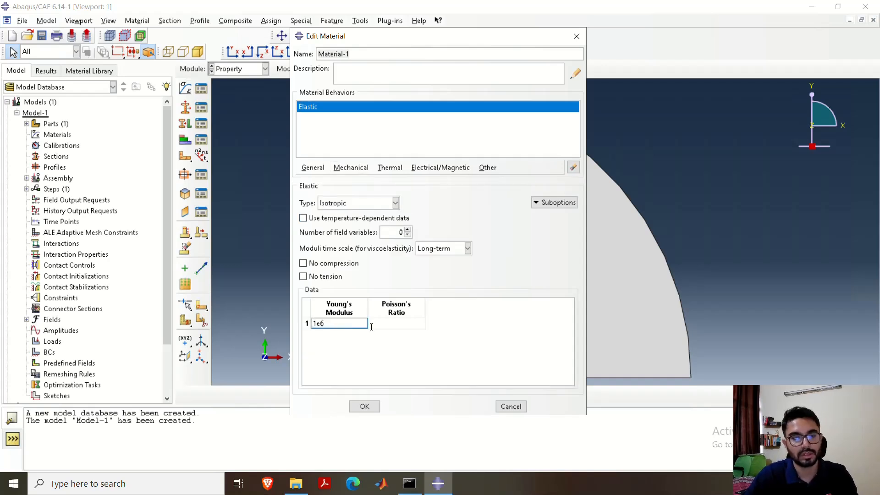
{"action": "left_click", "coordinate": [397, 323]}
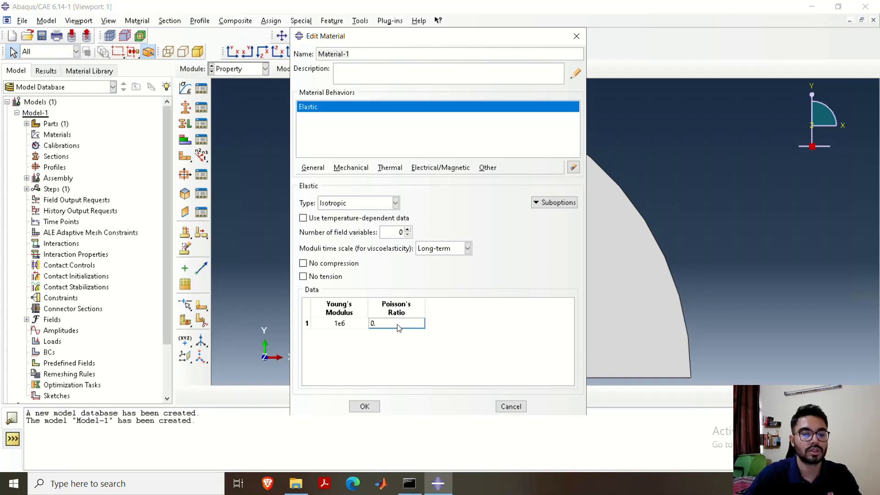
{"action": "type", "text": "0.3"}
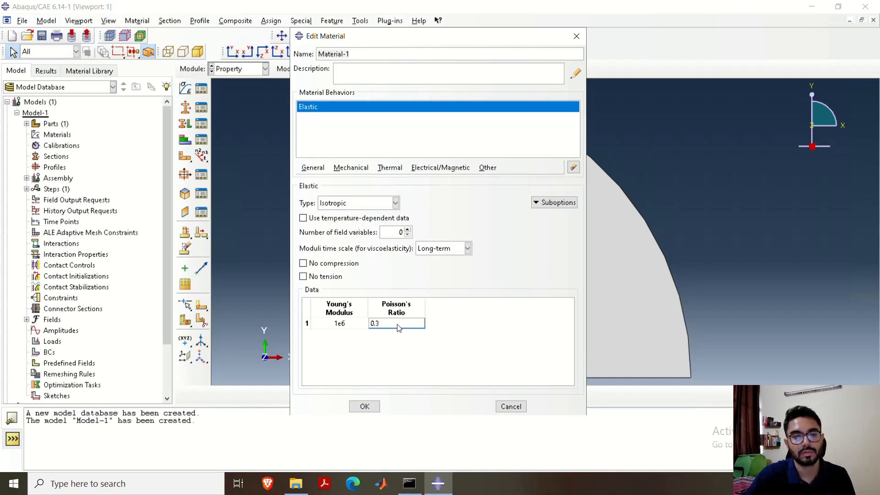
{"action": "left_click", "coordinate": [363, 410]}
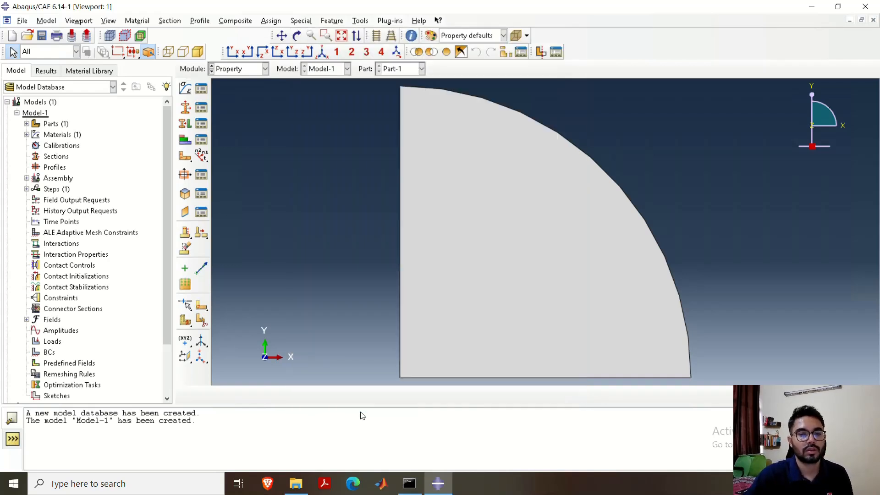
Step: In the Assembly module, create a dependent instance of the quarter-circle part
{"action": "left_click", "coordinate": [265, 69]}
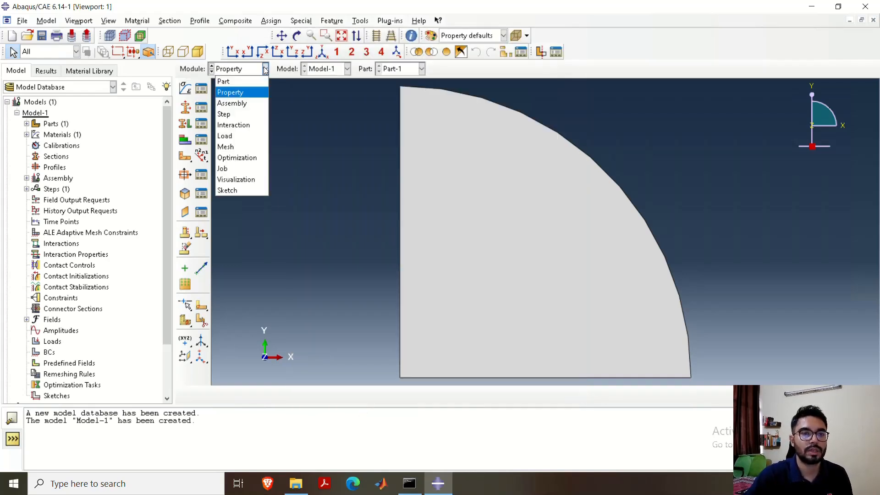
{"action": "left_click", "coordinate": [254, 103]}
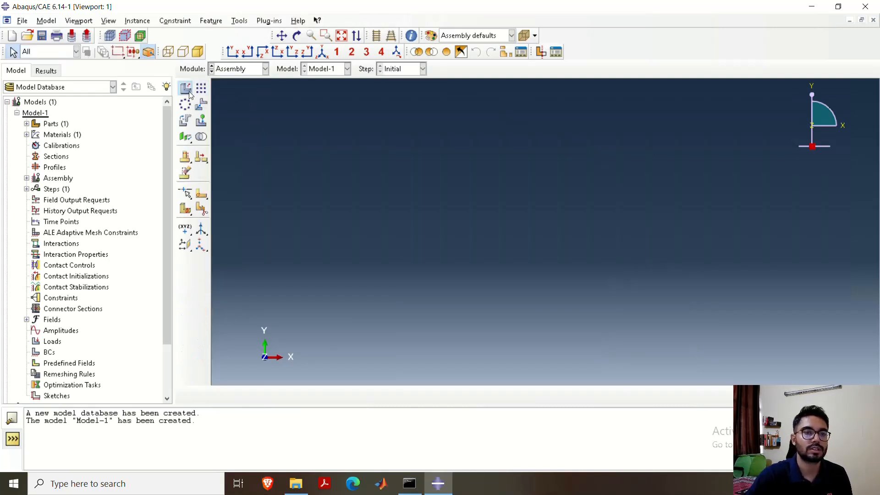
{"action": "left_click", "coordinate": [189, 93]}
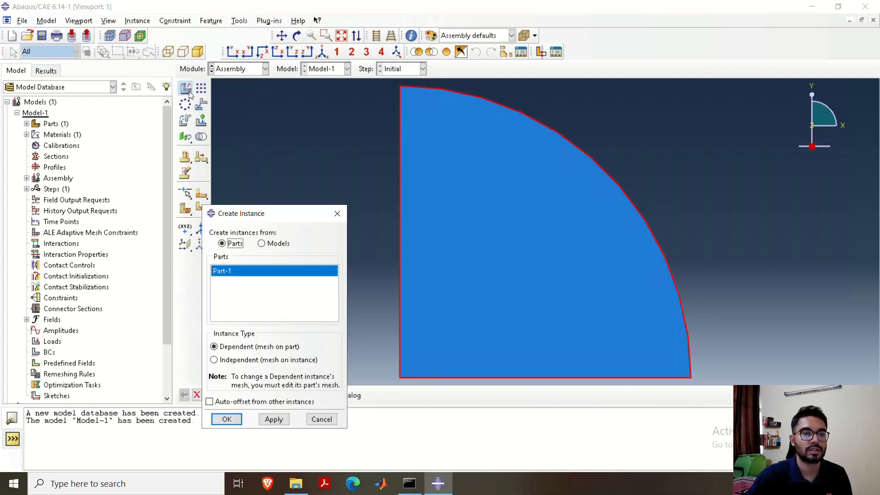
{"action": "left_click", "coordinate": [226, 420]}
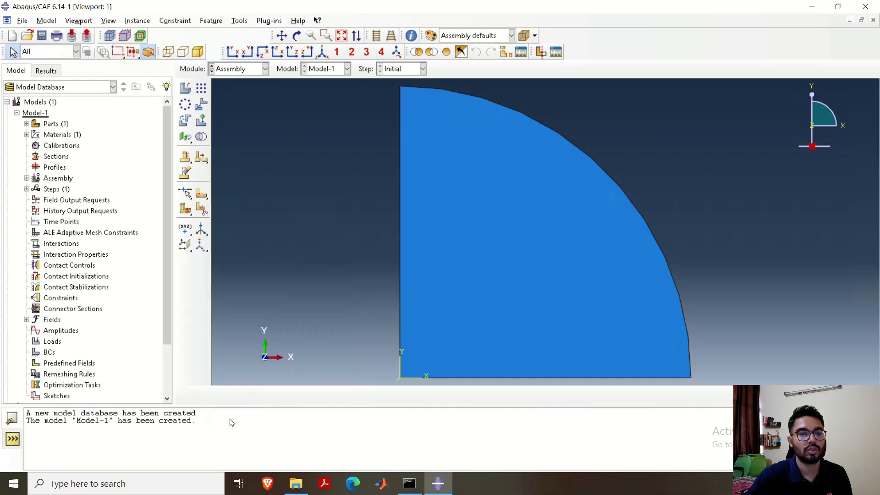
Step: In the Step module, create a Static, General step after Initial with time period 1 and Nlgeom off
{"action": "left_click", "coordinate": [265, 70]}
{"action": "left_click", "coordinate": [236, 117]}
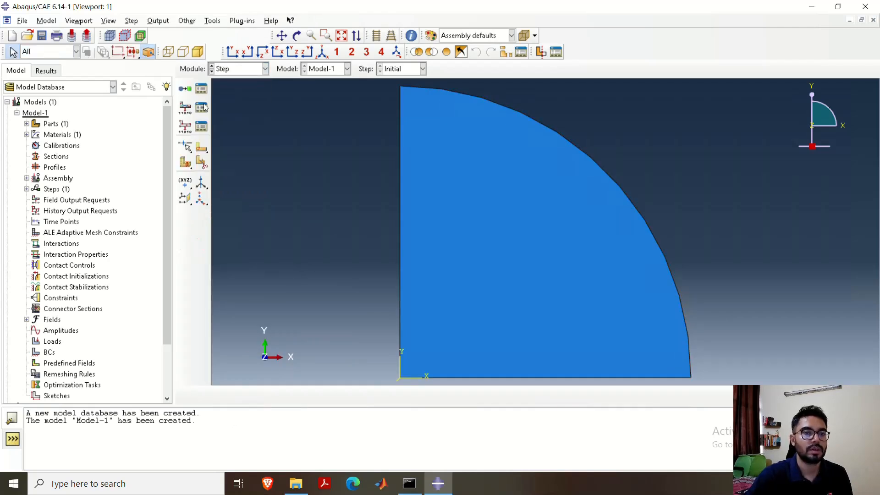
{"action": "left_click", "coordinate": [185, 89]}
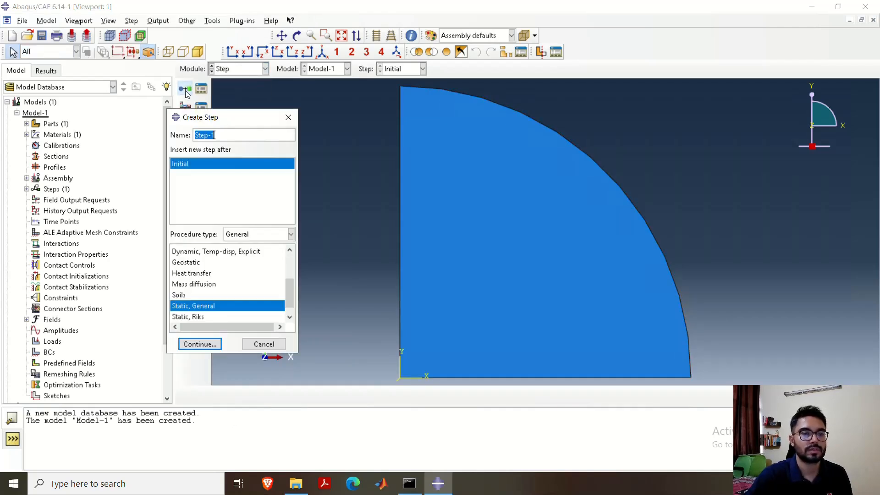
{"action": "left_click", "coordinate": [200, 344]}
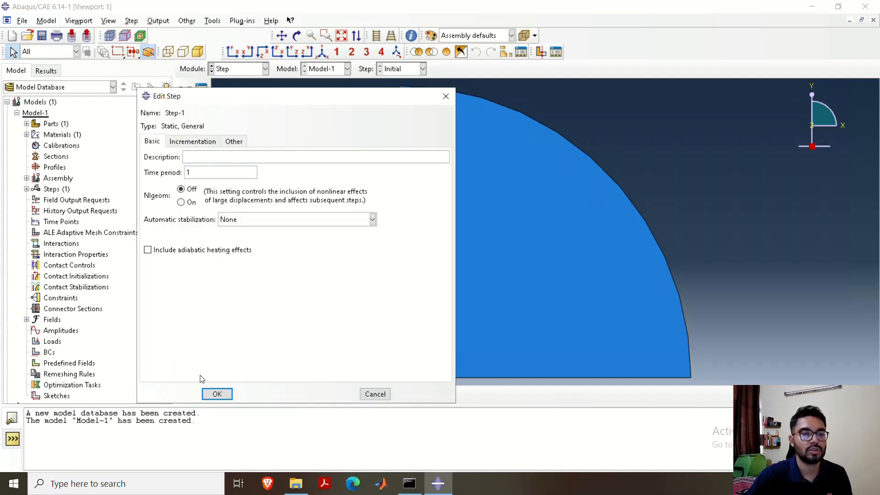
{"action": "left_click", "coordinate": [217, 394]}
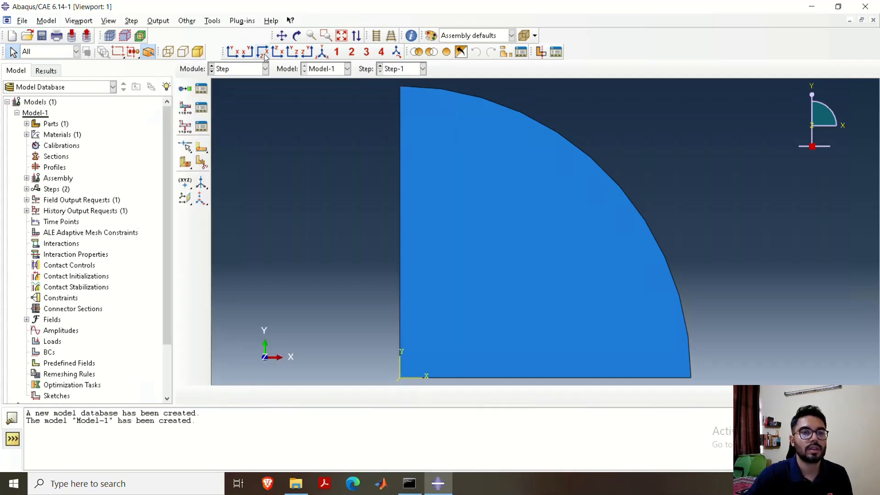
Step: In the Load module, create a Symmetry/Antisymmetry/Encastre boundary condition in Step-1 on the curved edge, using XSYMM (U1 = UR2 = UR3 = 0)
{"action": "left_click", "coordinate": [264, 69]}
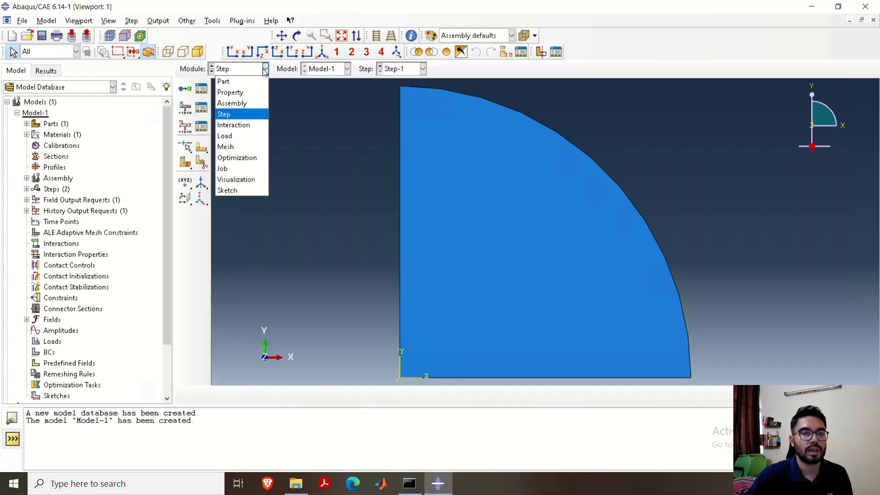
{"action": "left_click", "coordinate": [241, 136]}
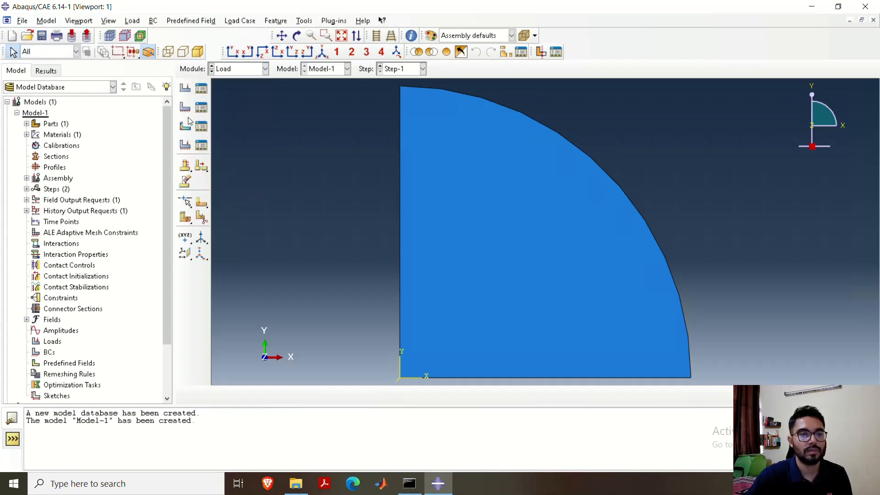
{"action": "left_click", "coordinate": [185, 108]}
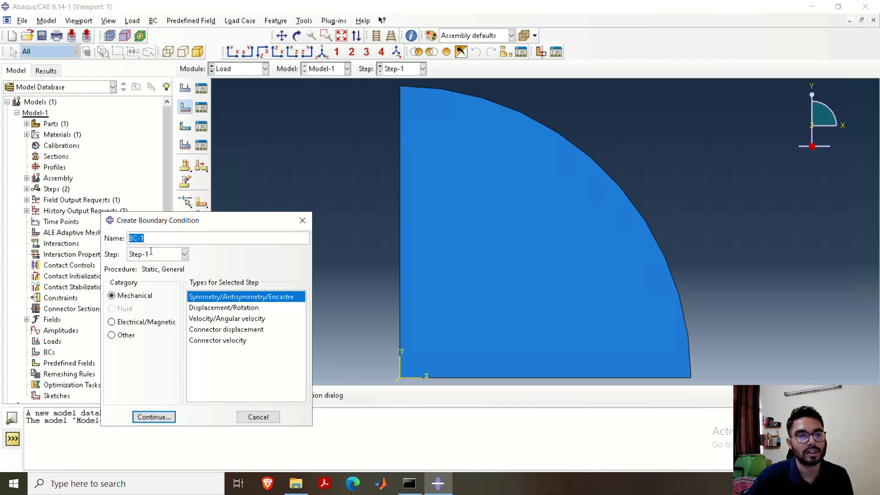
{"action": "left_click", "coordinate": [161, 417]}
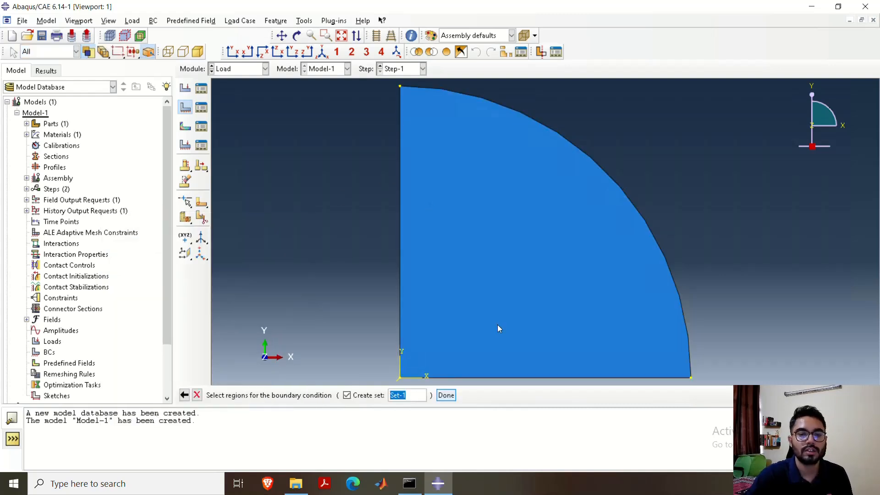
{"action": "left_click", "coordinate": [525, 117]}
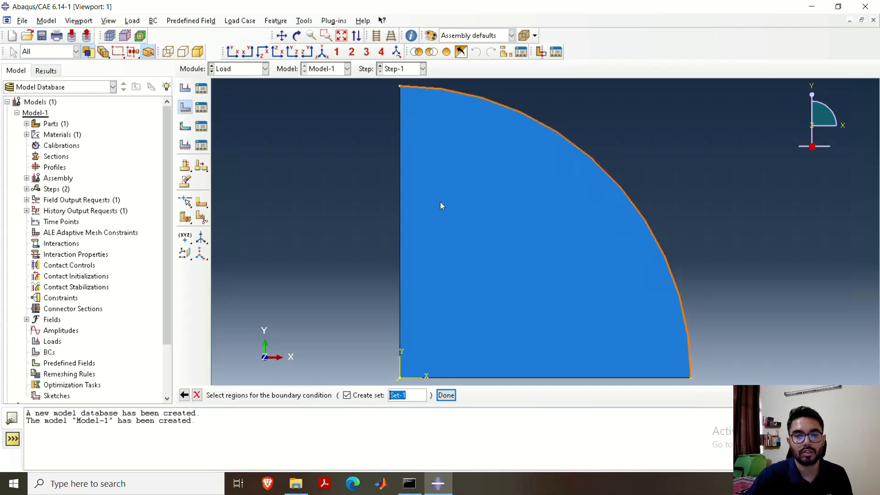
{"action": "left_click", "coordinate": [453, 395]}
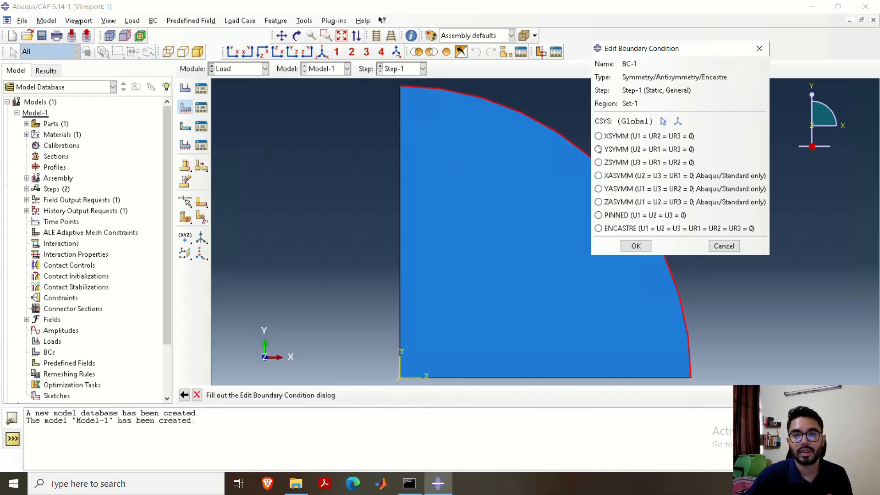
{"action": "left_click", "coordinate": [598, 136]}
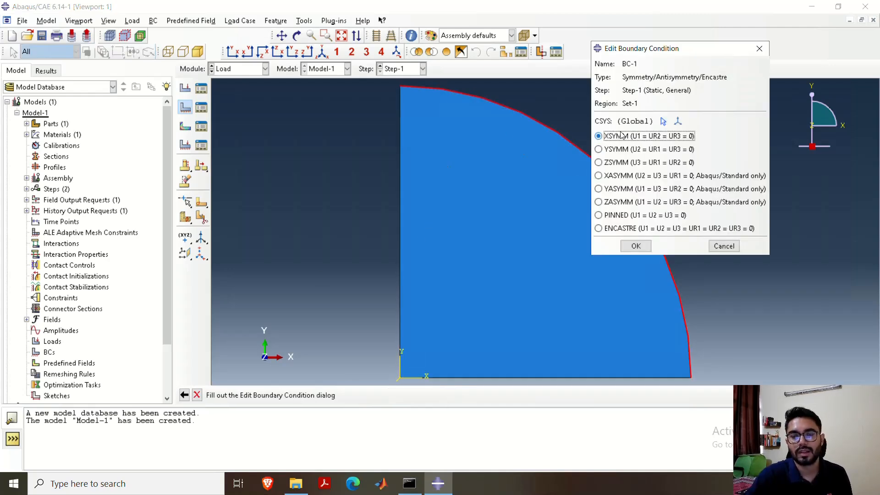
{"action": "left_click", "coordinate": [640, 246]}
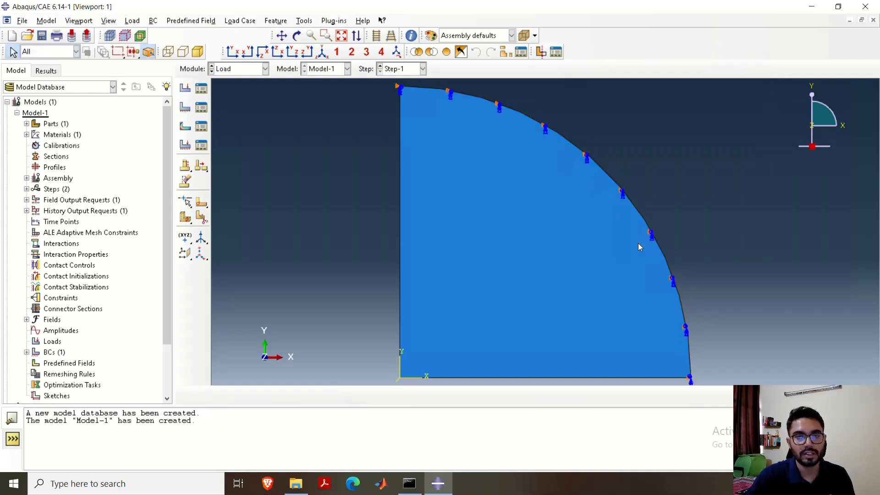
Step: Switch to the Mesh module
{"action": "left_click", "coordinate": [266, 71]}
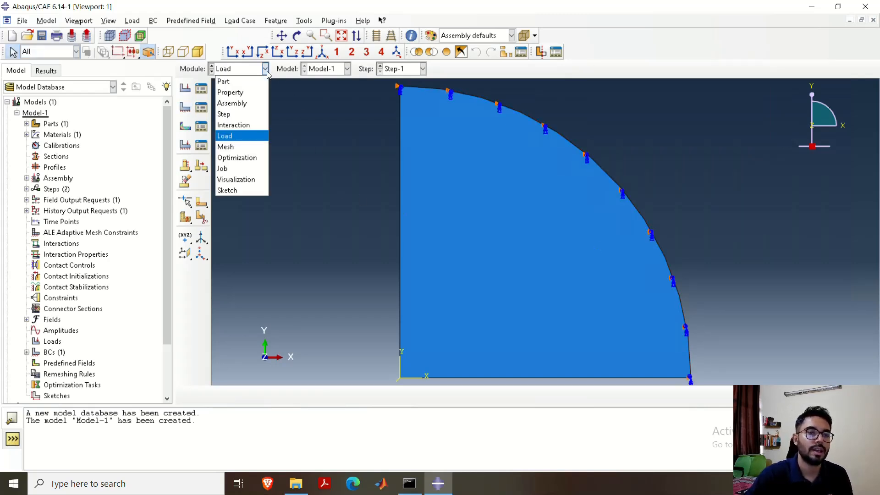
{"action": "left_click", "coordinate": [242, 147]}
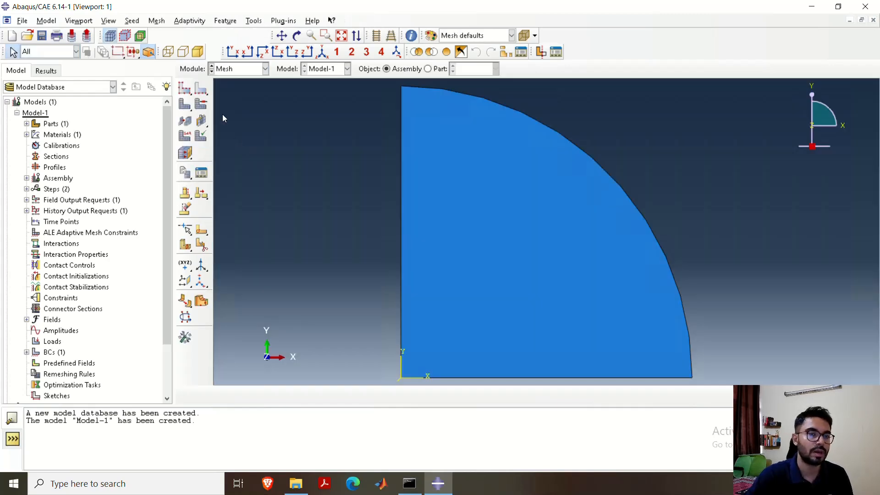
Step: Try to assign an element type to the dependent part instance in the assembly
{"action": "left_click", "coordinate": [156, 21]}
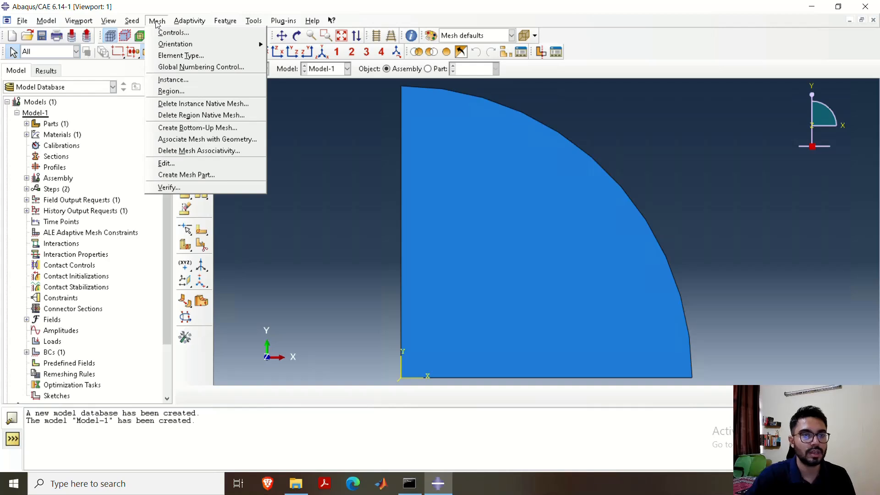
{"action": "left_click", "coordinate": [177, 56]}
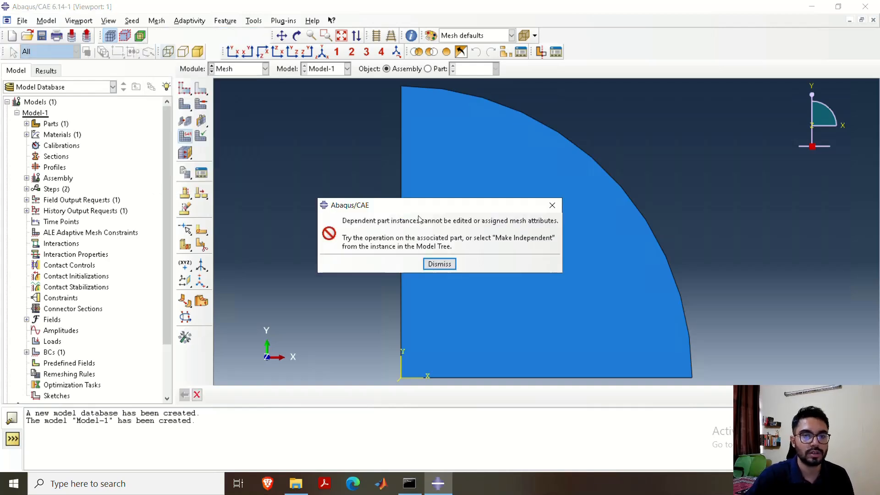
{"action": "left_click", "coordinate": [439, 264]}
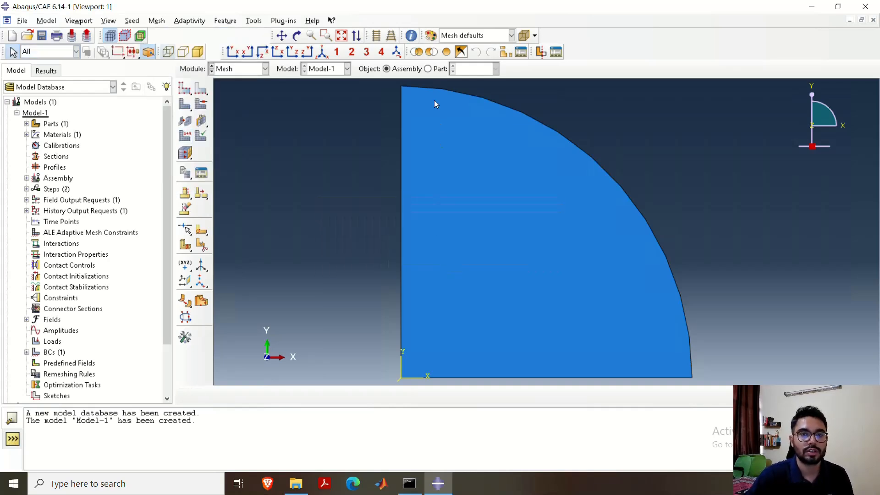
Step: Make Part-1 the meshing object and accept the Standard, linear element type with plane stress triangle CPS3 at default element controls
{"action": "left_click", "coordinate": [428, 69]}
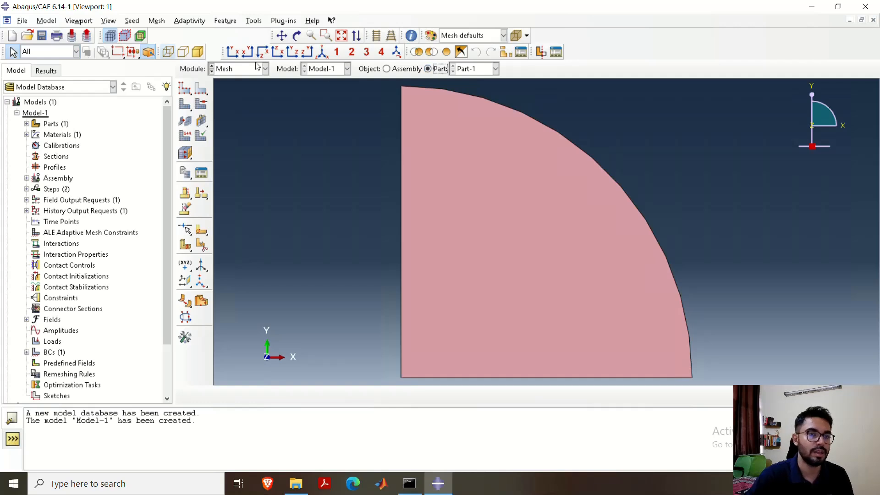
{"action": "left_click", "coordinate": [157, 21]}
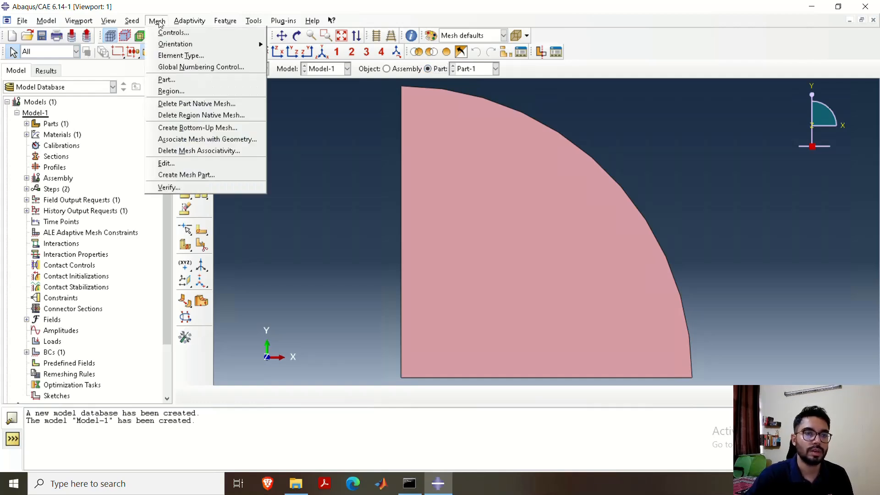
{"action": "left_click", "coordinate": [184, 56]}
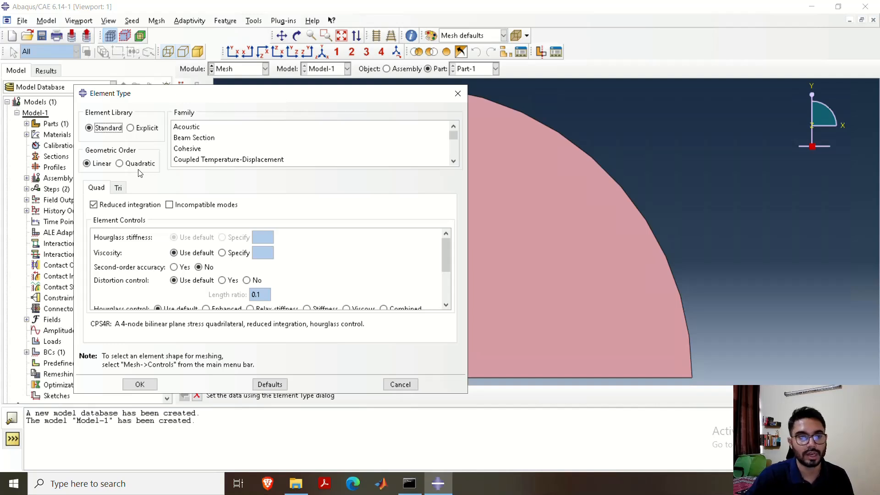
{"action": "left_click", "coordinate": [118, 188]}
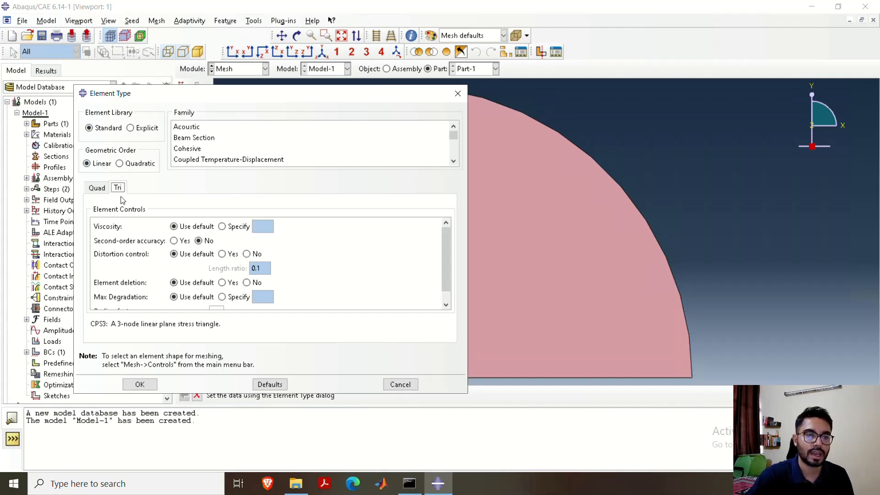
{"action": "scroll", "coordinate": [151, 287], "scroll_direction": "down", "scroll_amount": 1}
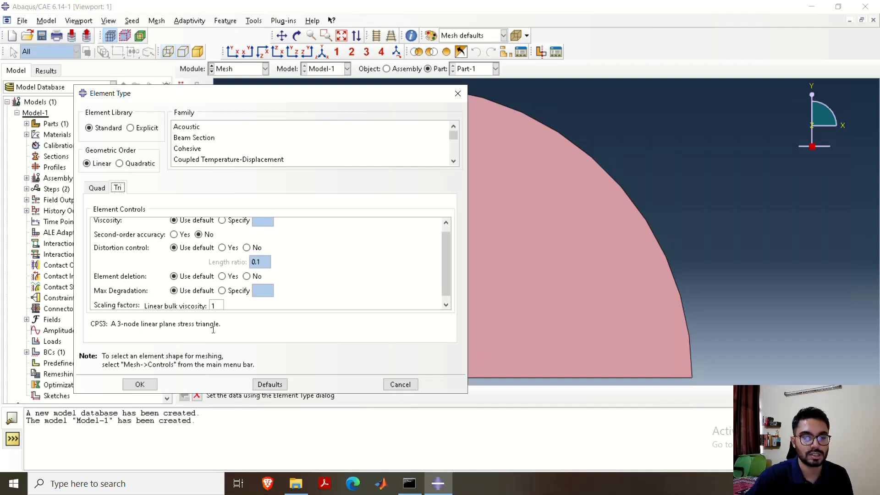
{"action": "left_click", "coordinate": [146, 384]}
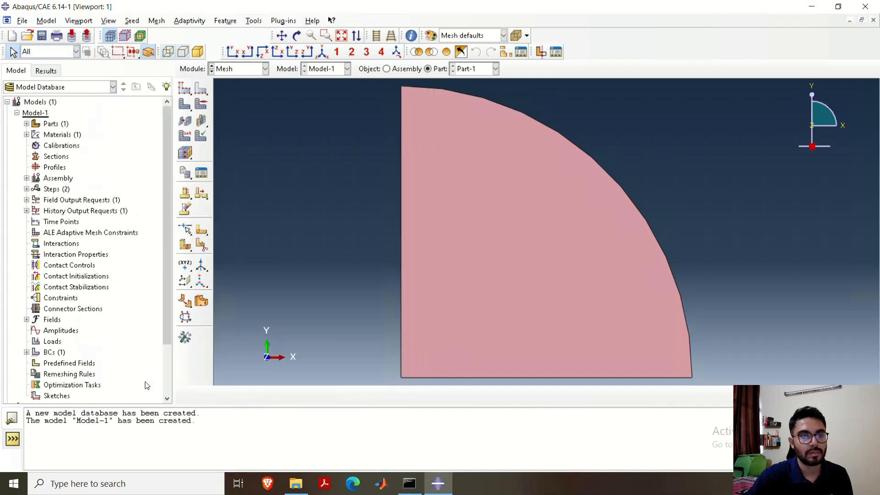
Step: Set the part's mesh controls to Tri element shape with the Free technique and mapped meshing where appropriate
{"action": "left_click", "coordinate": [202, 105]}
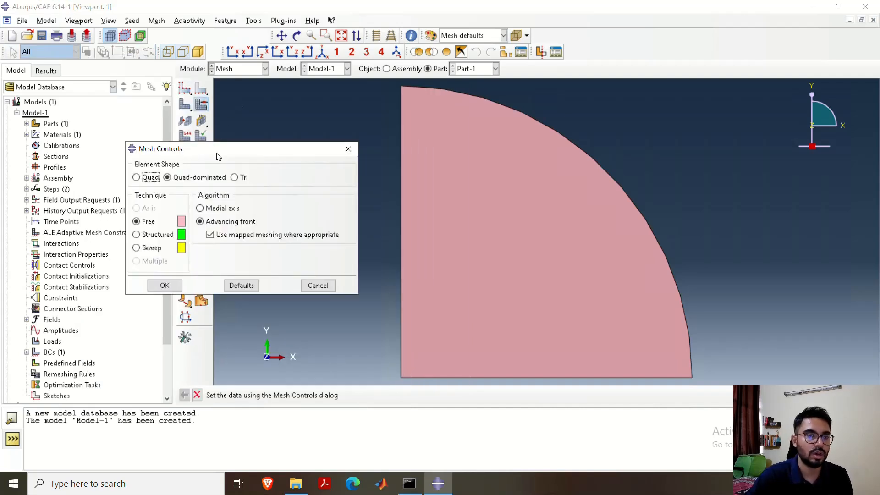
{"action": "left_click", "coordinate": [234, 177]}
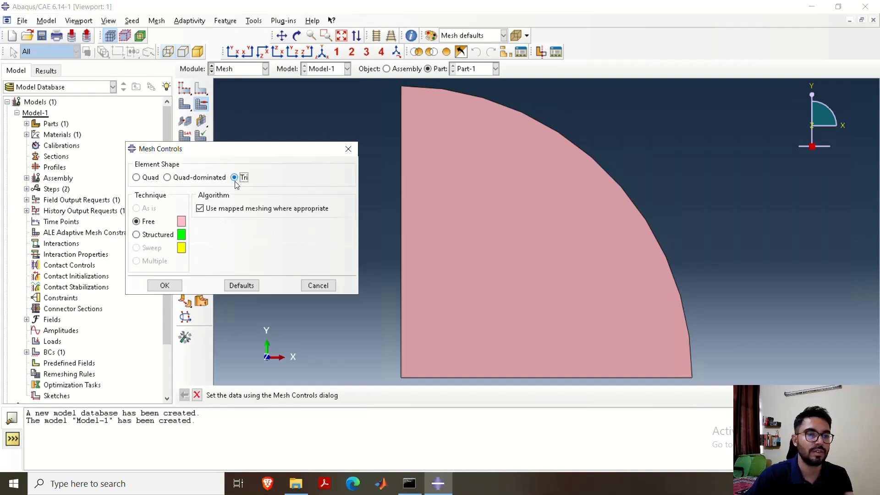
{"action": "left_click", "coordinate": [166, 285]}
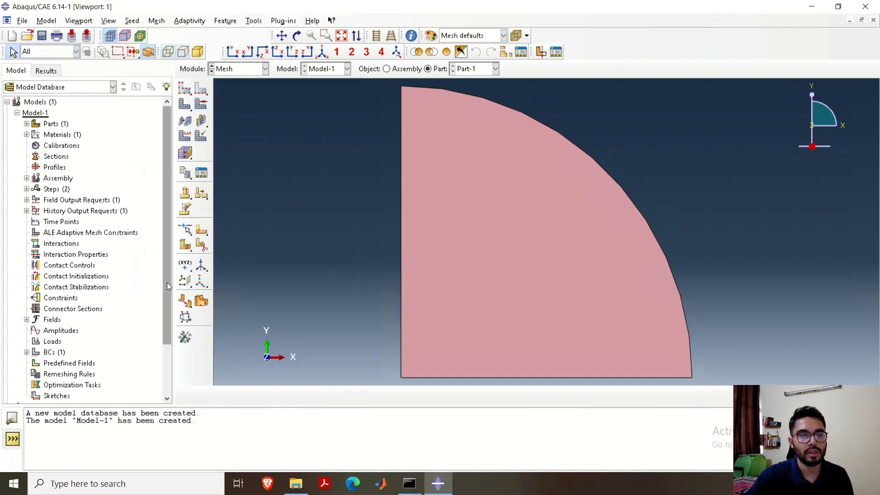
Step: Seed the part with an approximate global size of 20 and a minimum size fraction of 0.99, and generate its mesh
{"action": "left_click", "coordinate": [184, 88]}
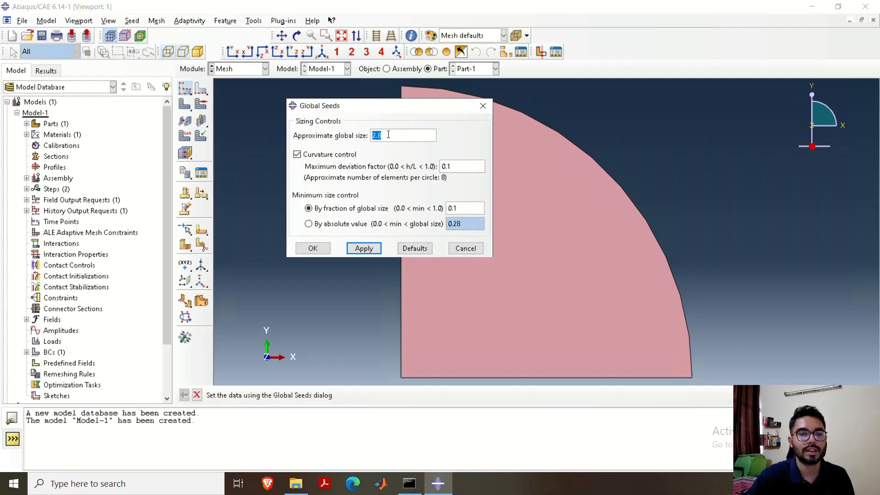
{"action": "left_click", "coordinate": [388, 134]}
{"action": "key", "text": "BackSpace"}
{"action": "key", "text": "BackSpace"}
{"action": "key", "text": "BackSpace"}
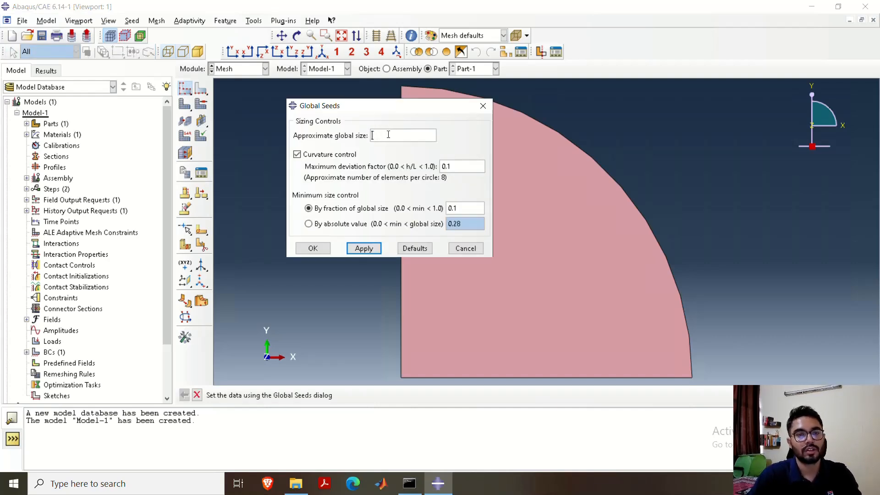
{"action": "type", "text": "20"}
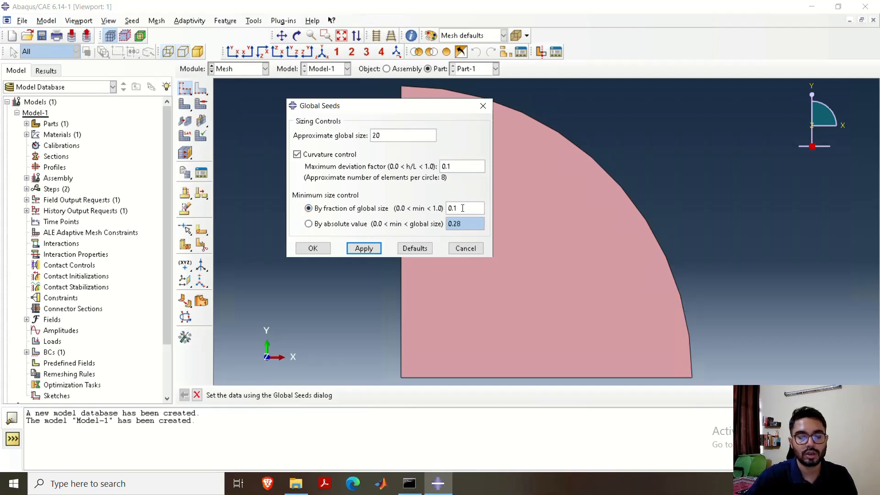
{"action": "key", "text": "BackSpace"}
{"action": "type", "text": "99"}
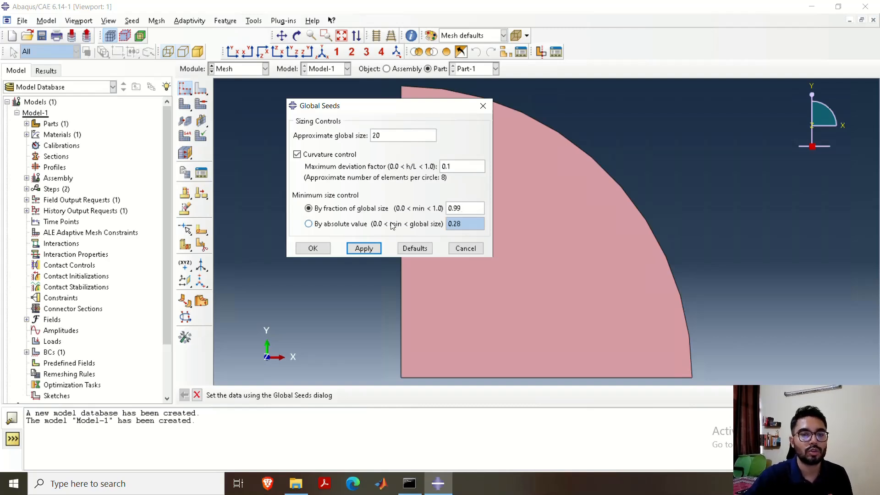
{"action": "left_click", "coordinate": [363, 248]}
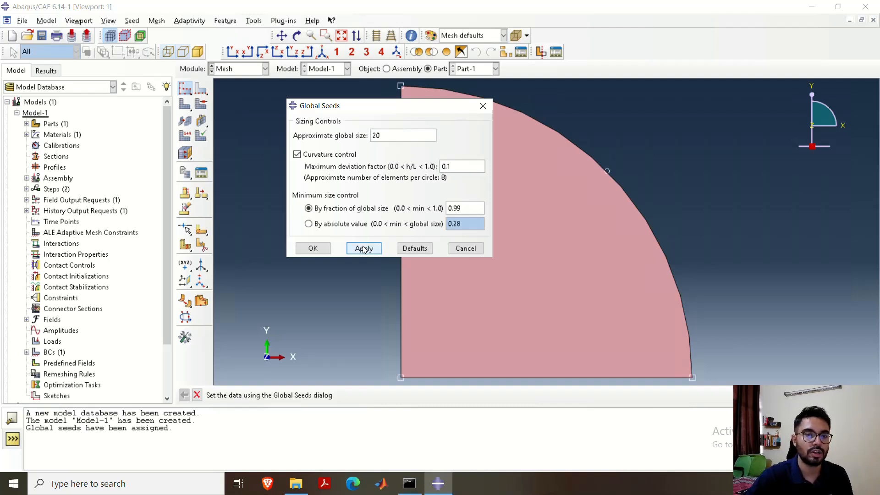
{"action": "left_click", "coordinate": [314, 249]}
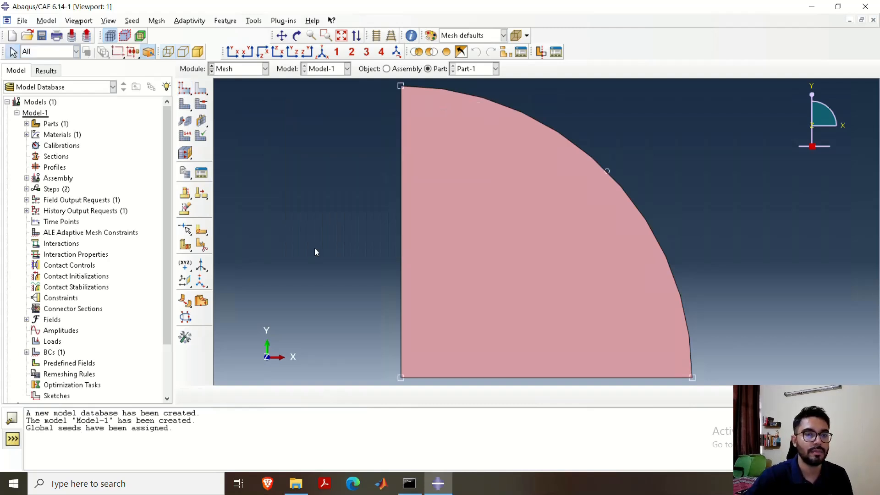
{"action": "left_click", "coordinate": [185, 109]}
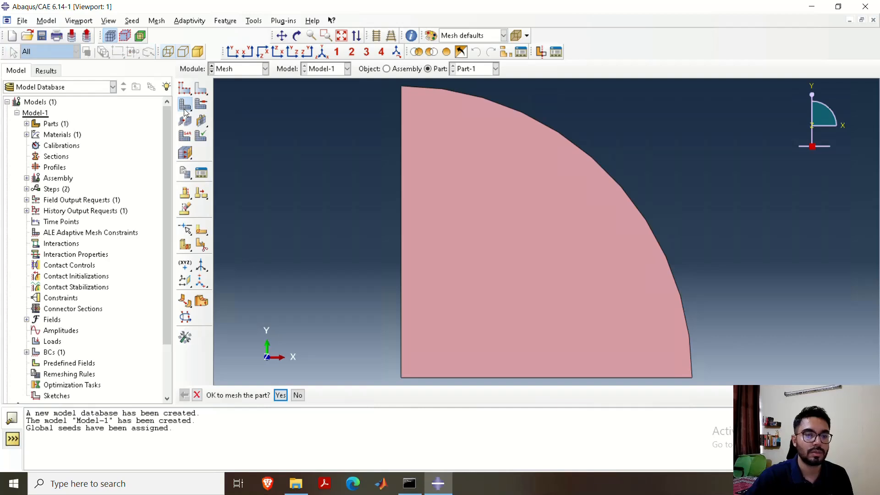
{"action": "left_click", "coordinate": [281, 395]}
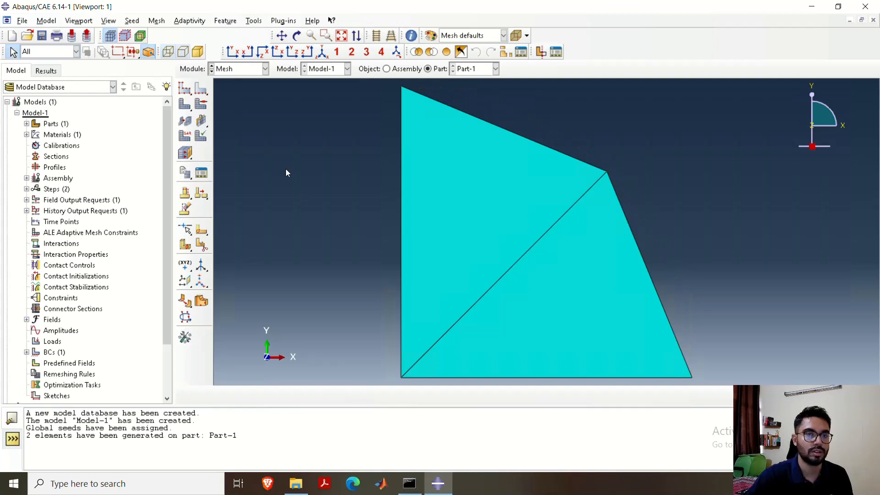
Step: In the Job module, create the full analysis job Job-1 for Model-1 with background run mode and immediate submit time
{"action": "left_click", "coordinate": [265, 69]}
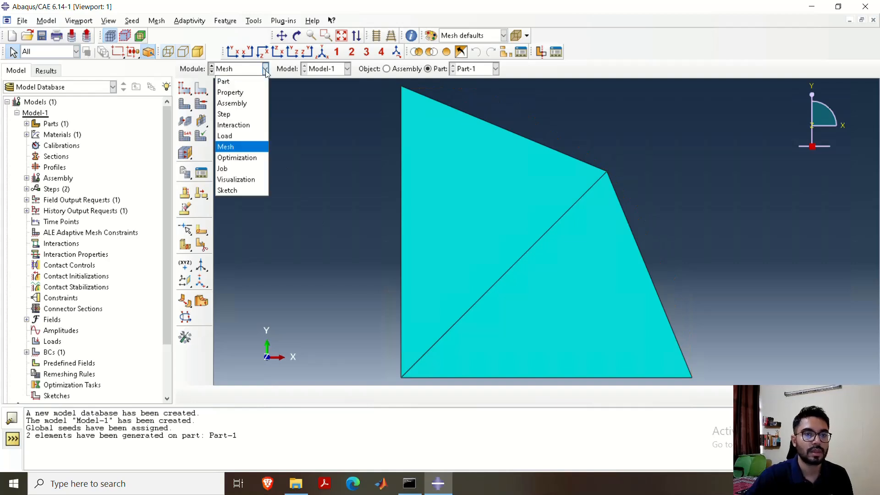
{"action": "left_click", "coordinate": [244, 168]}
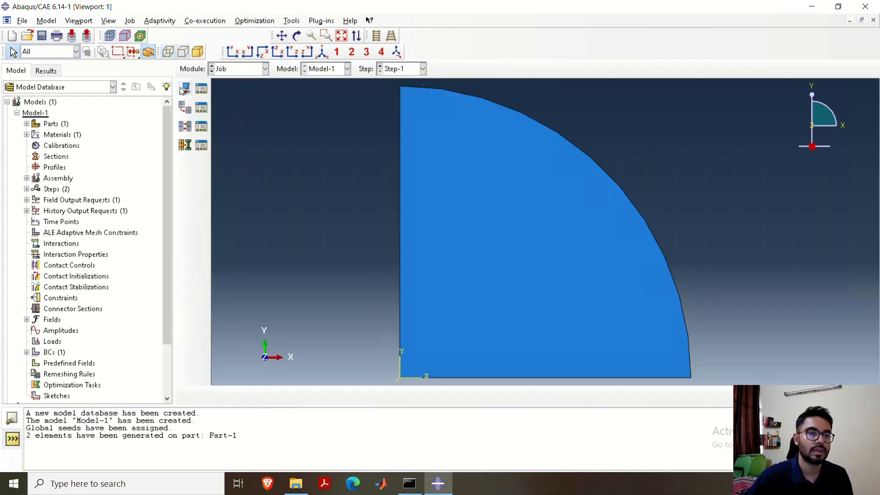
{"action": "left_click", "coordinate": [185, 89]}
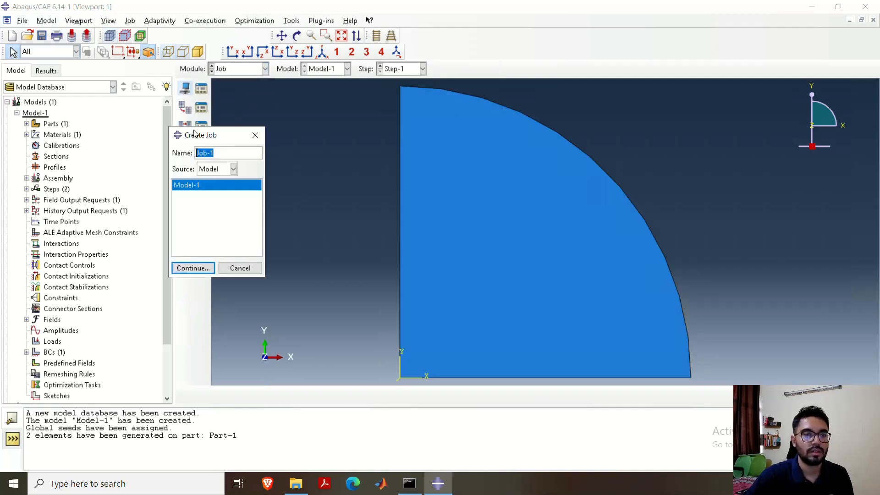
{"action": "left_click", "coordinate": [194, 268]}
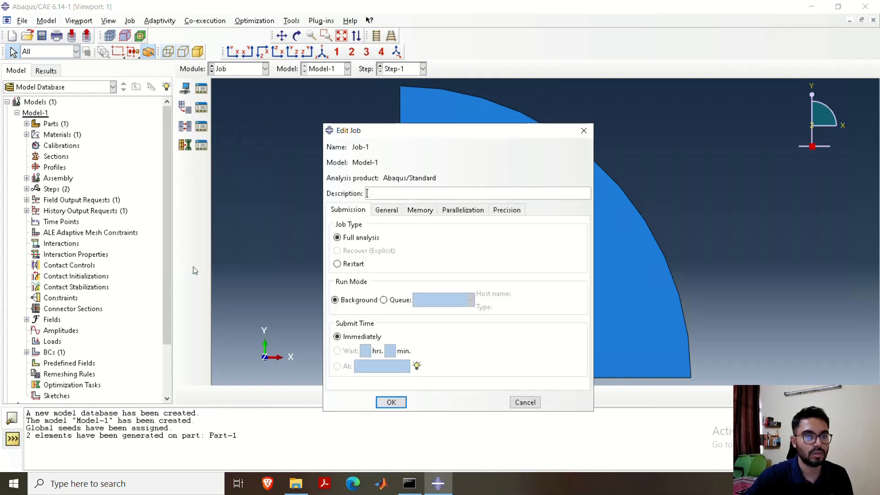
{"action": "left_click", "coordinate": [391, 402]}
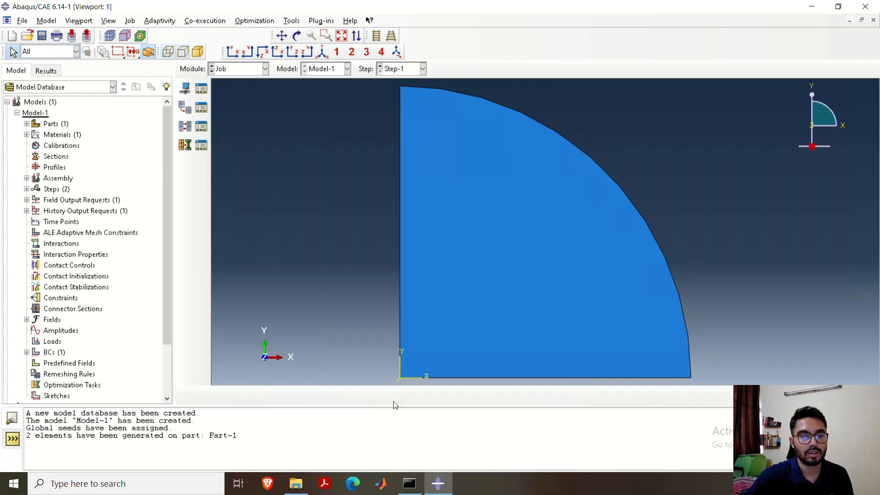
Step: Rename the analysis job Job-1 in the model tree as mesh2D_linear1
{"action": "scroll", "coordinate": [26, 371], "scroll_direction": "down", "scroll_amount": 2}
{"action": "left_click", "coordinate": [17, 366]}
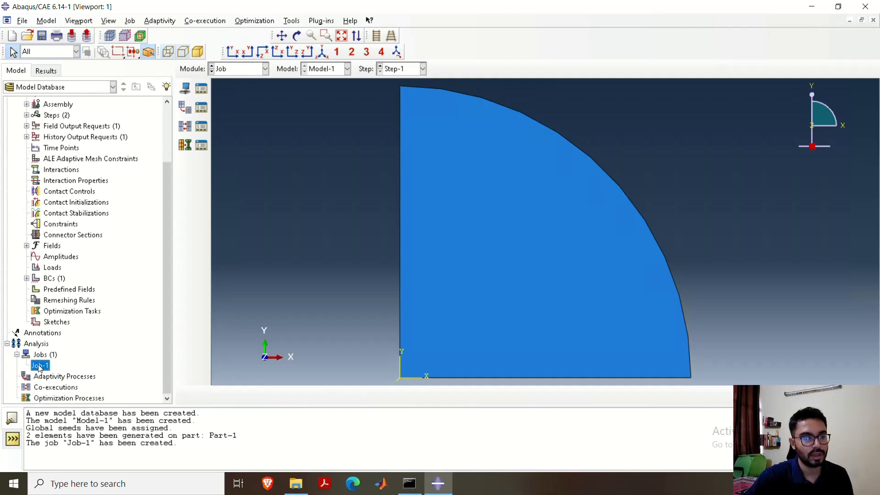
{"action": "left_click", "coordinate": [39, 366]}
{"action": "right_click", "coordinate": [39, 366]}
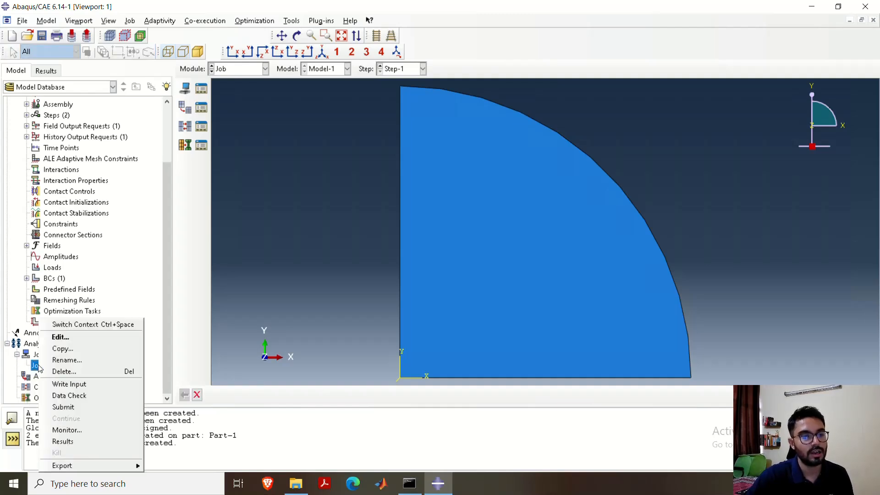
{"action": "left_click", "coordinate": [58, 364]}
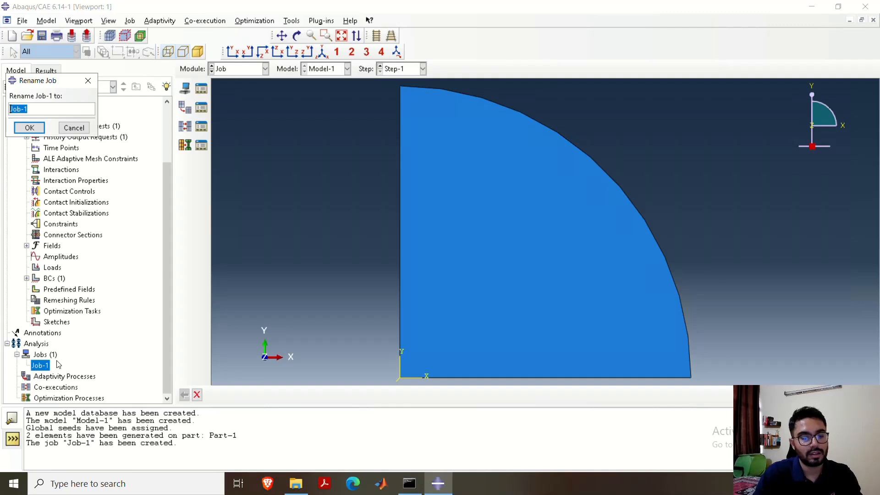
{"action": "type", "text": "mesh2D"}
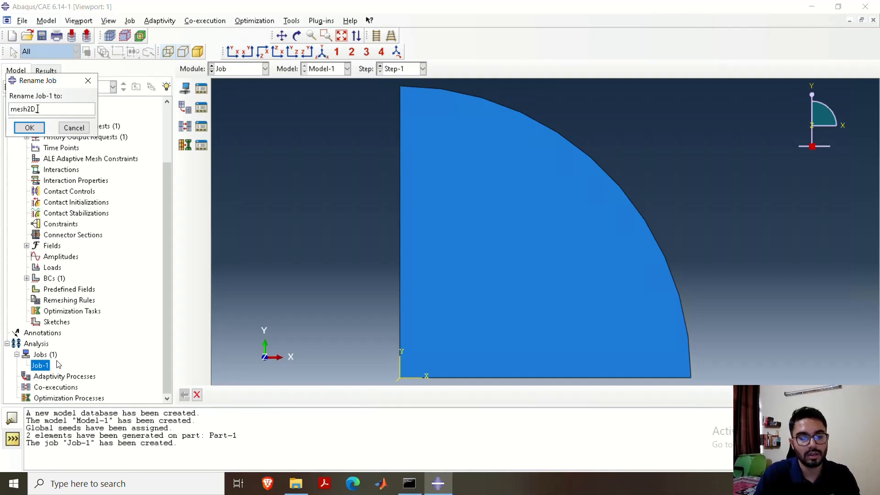
{"action": "type", "text": "_linear"}
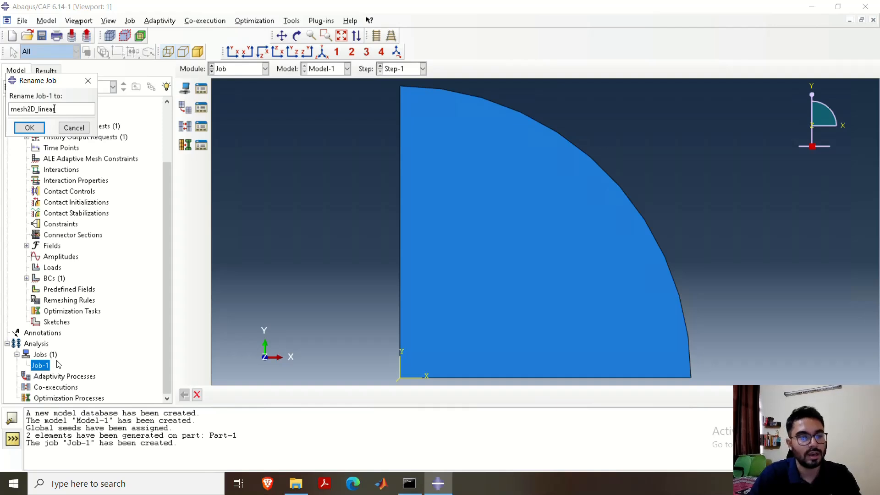
{"action": "type", "text": "1"}
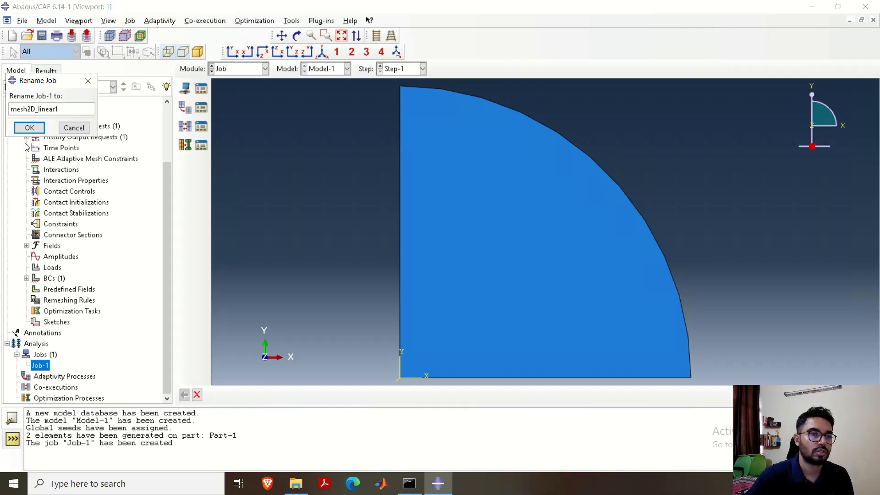
{"action": "left_click", "coordinate": [29, 128]}
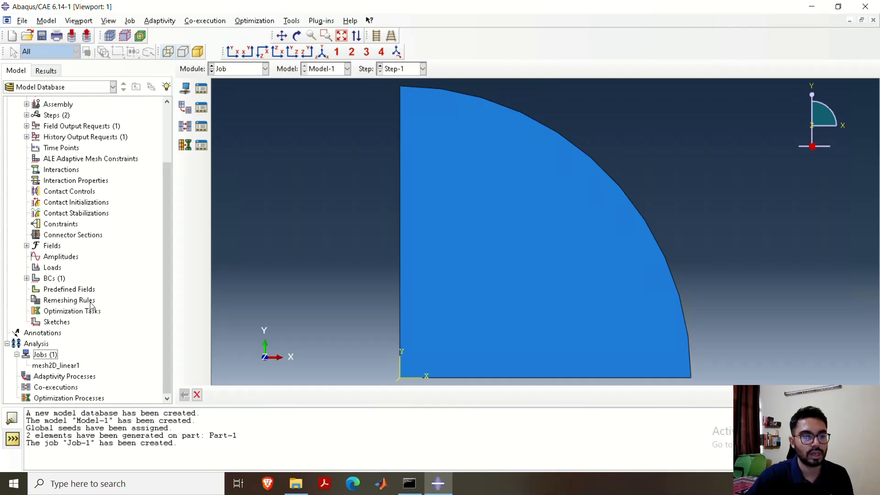
Step: Write the input file for the job mesh2D_linear1
{"action": "left_click", "coordinate": [70, 365]}
{"action": "right_click", "coordinate": [70, 365]}
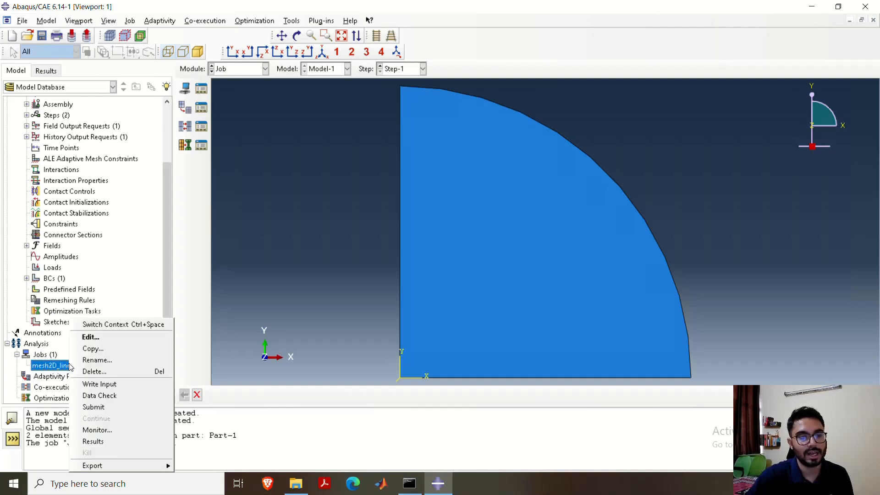
{"action": "left_click", "coordinate": [105, 384]}
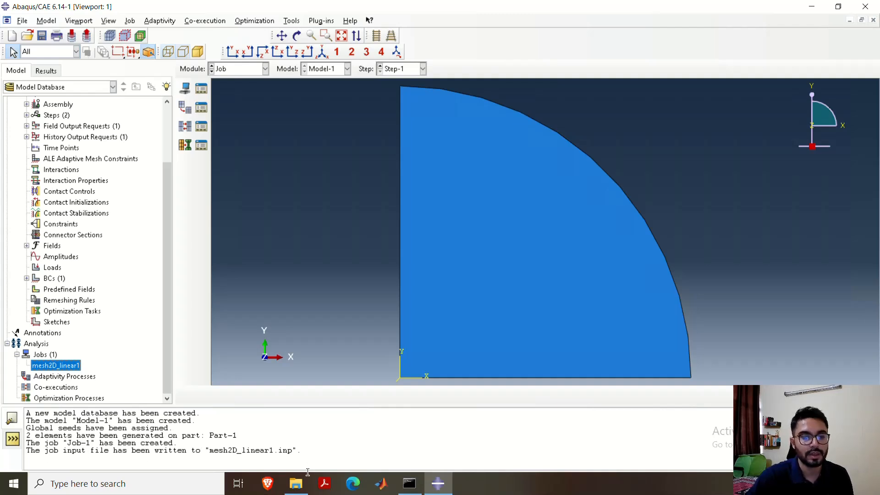
Step: Switch to File Explorer, open the mesh2D_linear1 input file from C:\Temp, examine its element, node set and element set definitions, and close it
{"action": "left_click", "coordinate": [301, 485]}
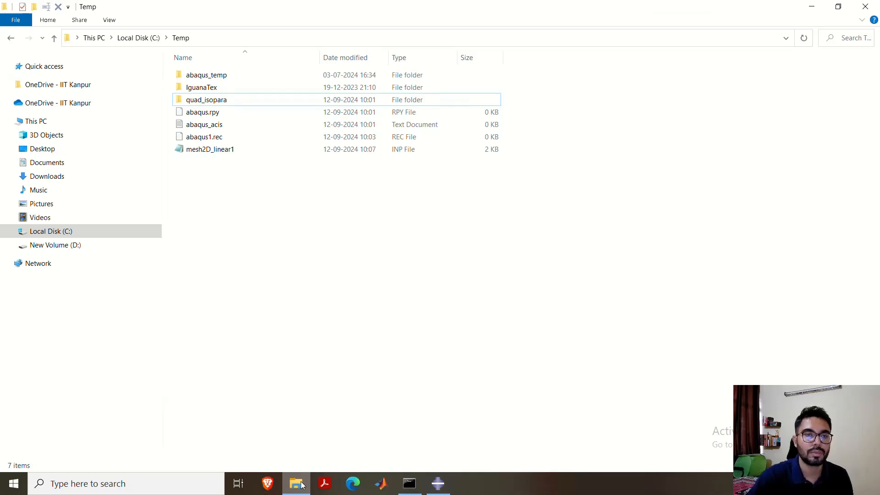
{"action": "double_click", "coordinate": [221, 152]}
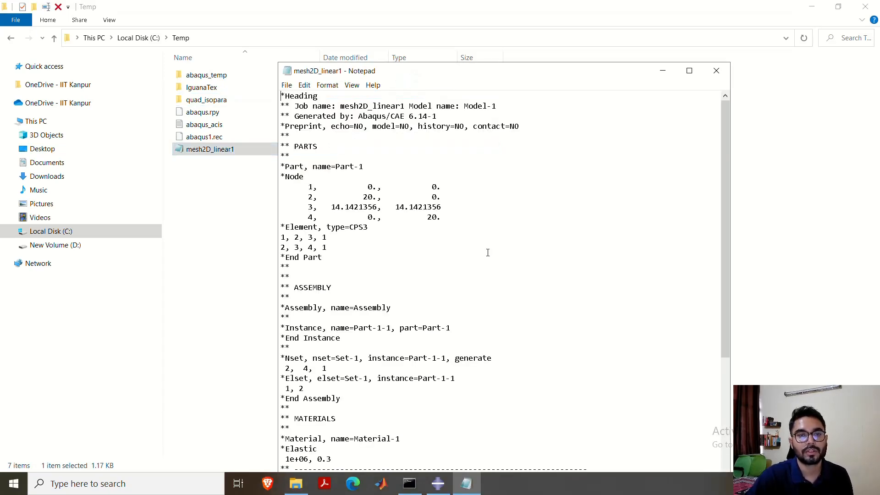
{"action": "scroll", "coordinate": [487, 252], "scroll_direction": "down", "scroll_amount": 2}
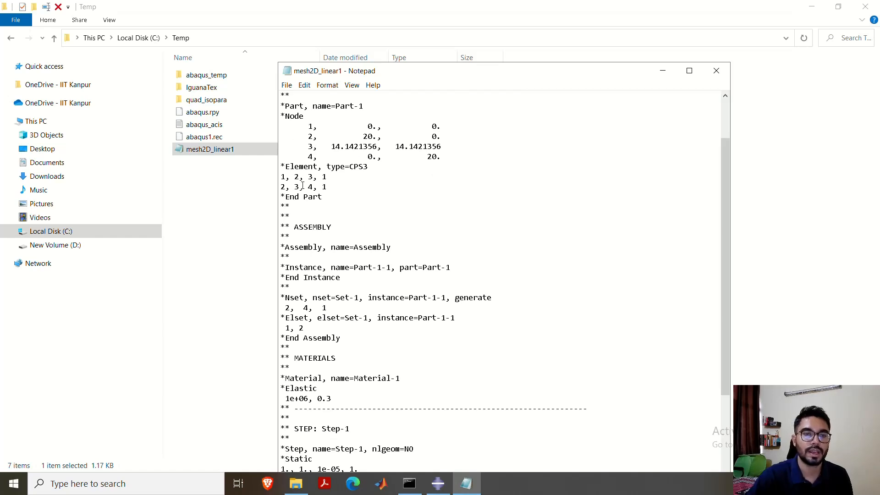
{"action": "scroll", "coordinate": [404, 208], "scroll_direction": "down", "scroll_amount": 1}
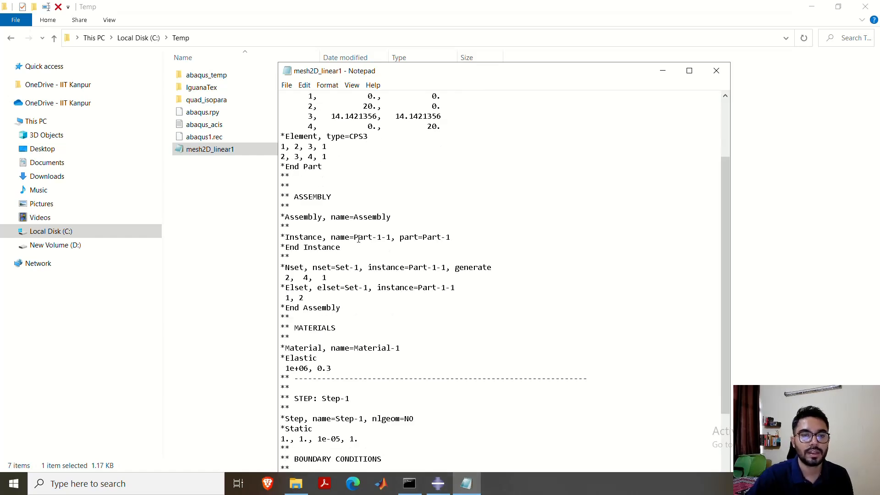
{"action": "left_click_drag", "start_coordinate": [285, 268], "coordinate": [311, 292]}
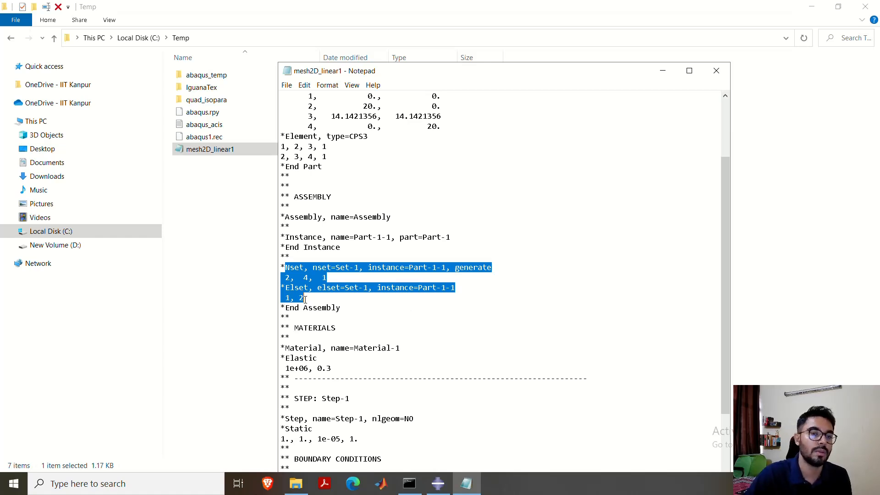
{"action": "left_click", "coordinate": [343, 298]}
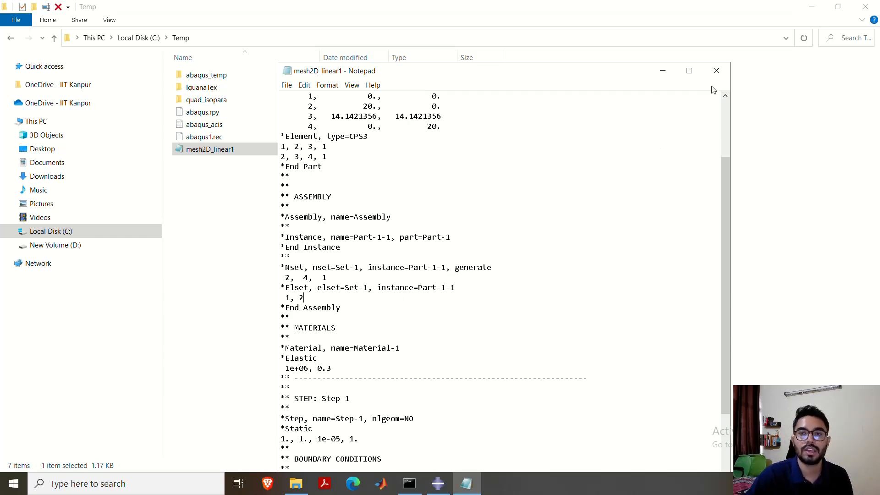
{"action": "left_click", "coordinate": [717, 71]}
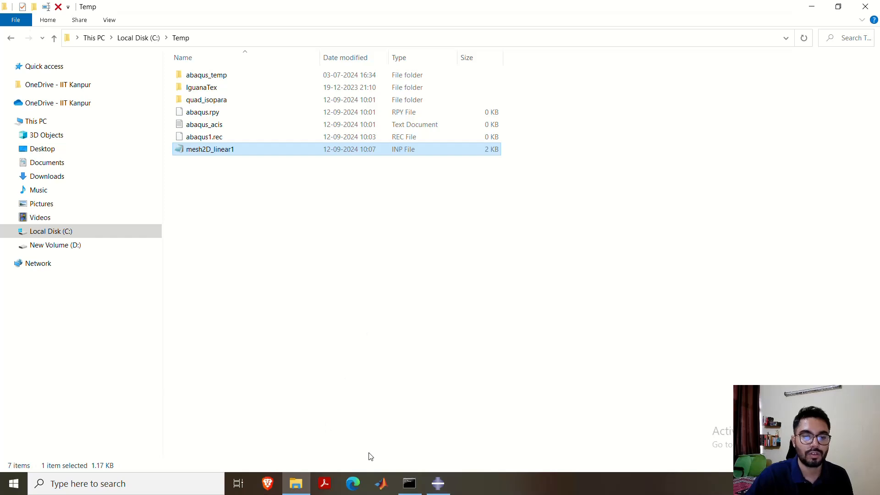
Step: Back in Abaqus/CAE's Mesh module, reseed Part-1 with an approximate global size of 2, deleting the invalidated mesh, and generate the new mesh
{"action": "left_click", "coordinate": [437, 485]}
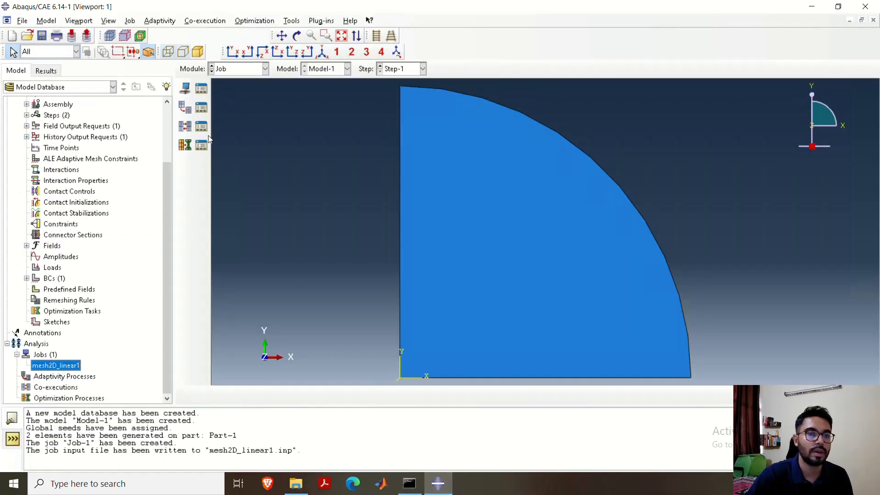
{"action": "left_click", "coordinate": [266, 69]}
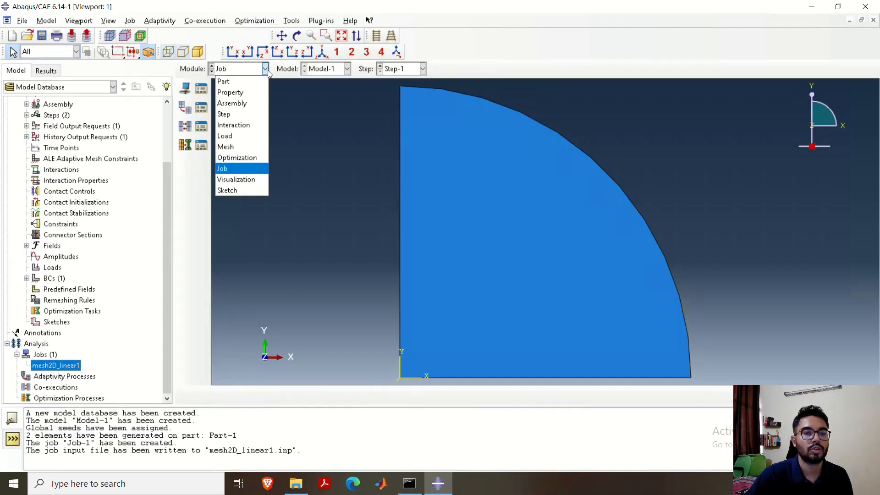
{"action": "left_click", "coordinate": [249, 146]}
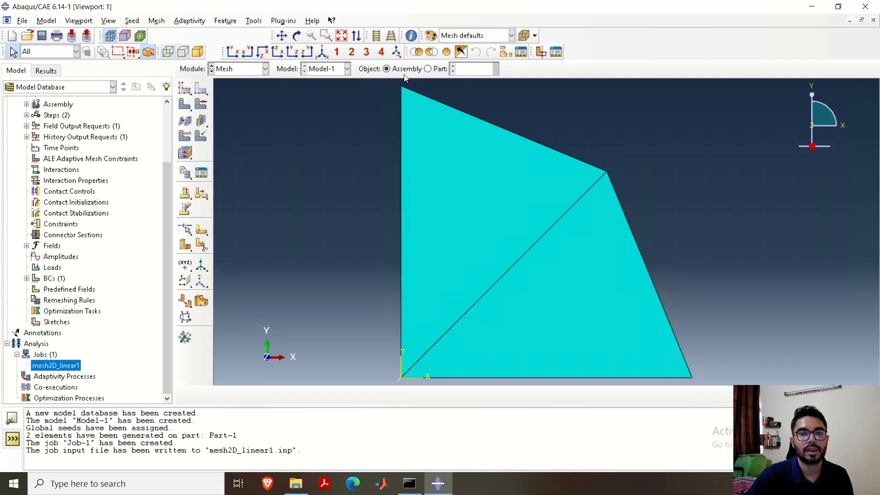
{"action": "left_click", "coordinate": [428, 68]}
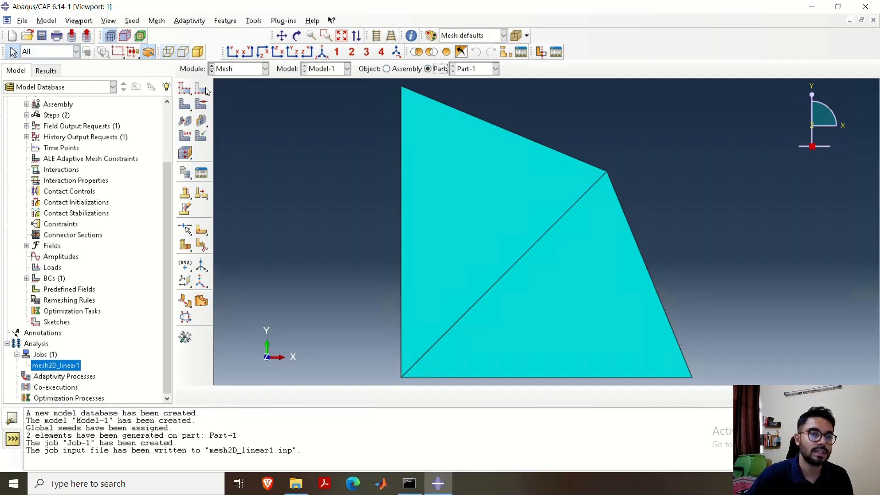
{"action": "left_click", "coordinate": [188, 92]}
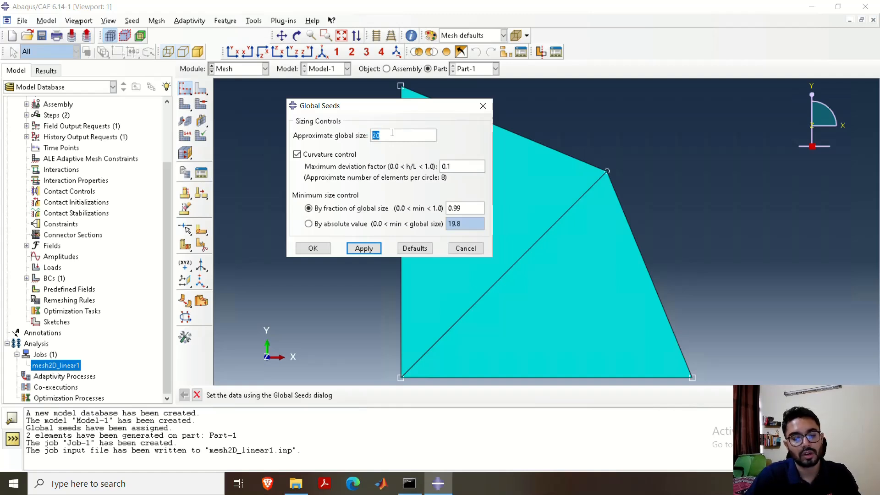
{"action": "type", "text": "2"}
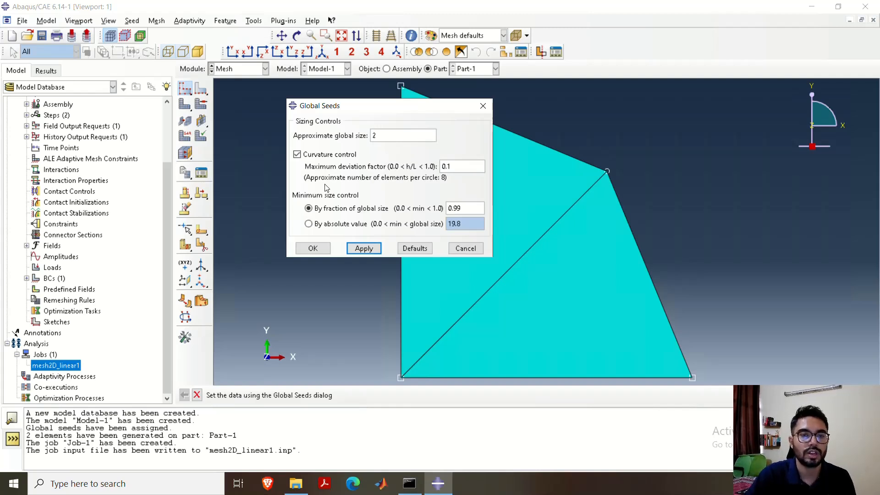
{"action": "left_click", "coordinate": [365, 249]}
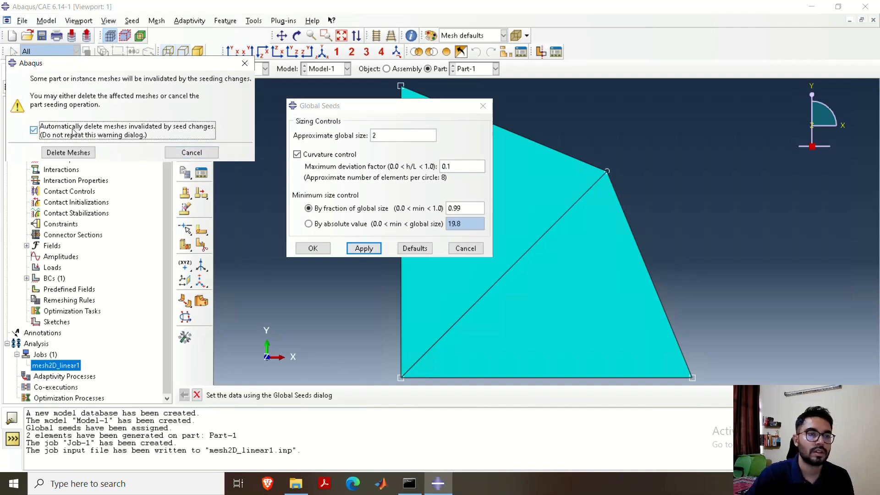
{"action": "left_click", "coordinate": [68, 154]}
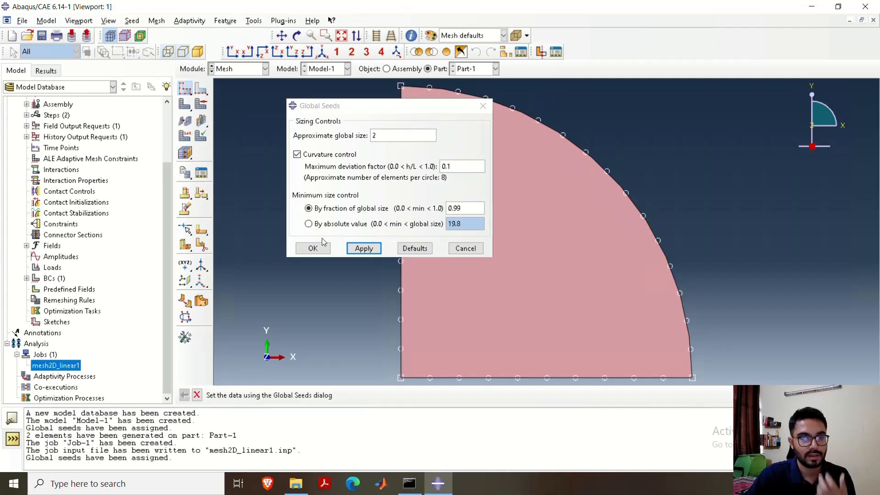
{"action": "left_click", "coordinate": [316, 250]}
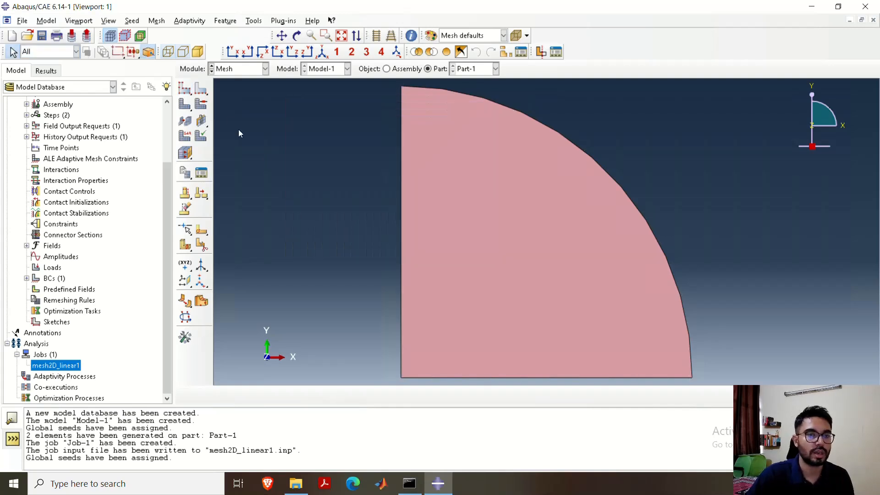
{"action": "left_click", "coordinate": [185, 106]}
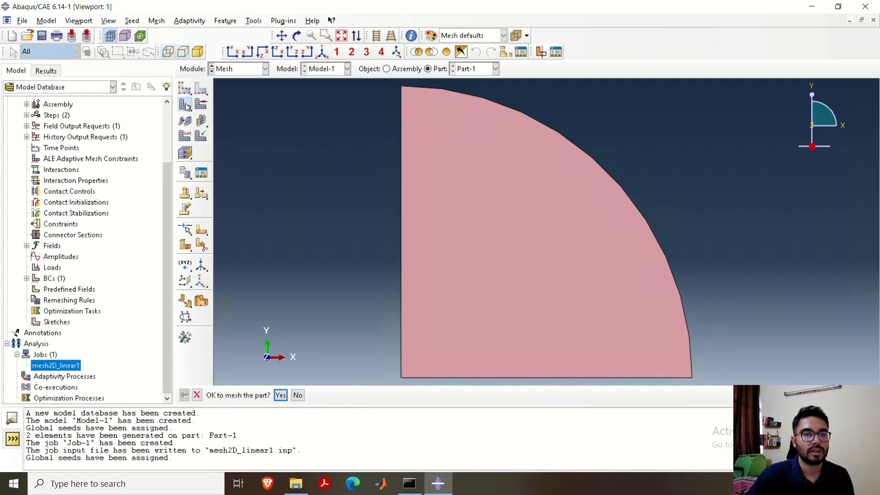
{"action": "left_click", "coordinate": [280, 395]}
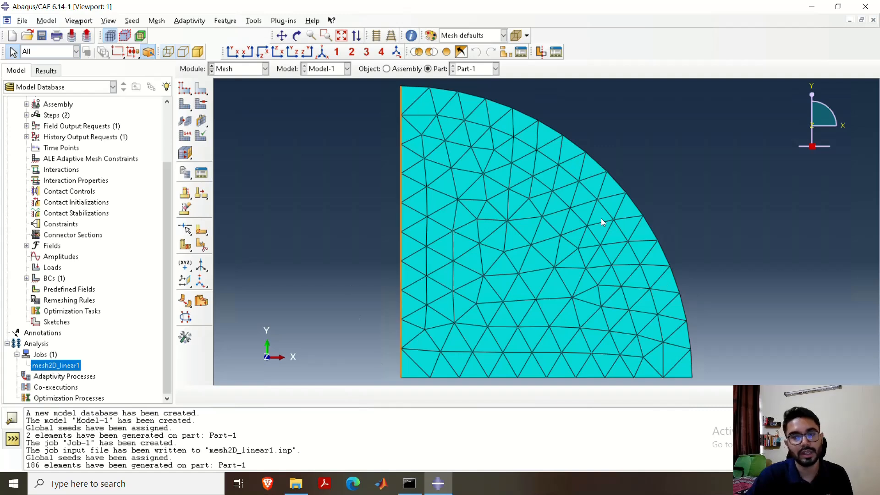
Step: Rename the job mesh2D_linear1 as mesh2D_linear2
{"action": "right_click", "coordinate": [63, 366]}
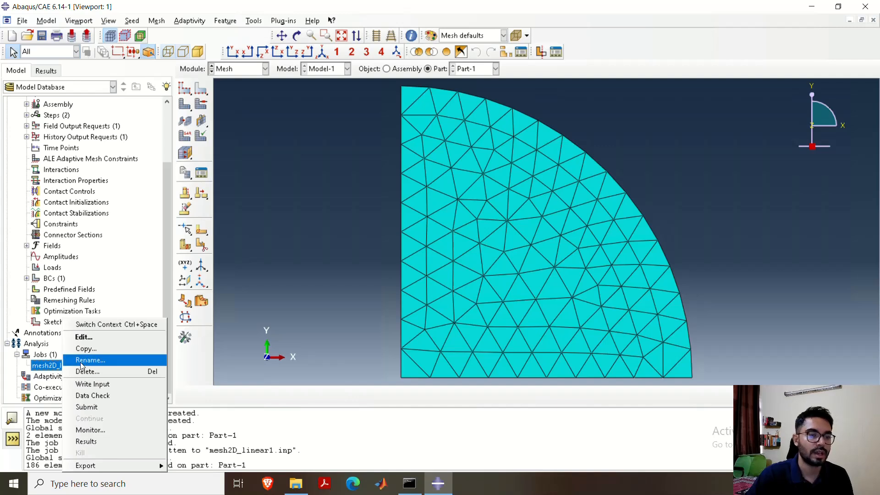
{"action": "left_click", "coordinate": [85, 361]}
{"action": "left_click", "coordinate": [71, 111]}
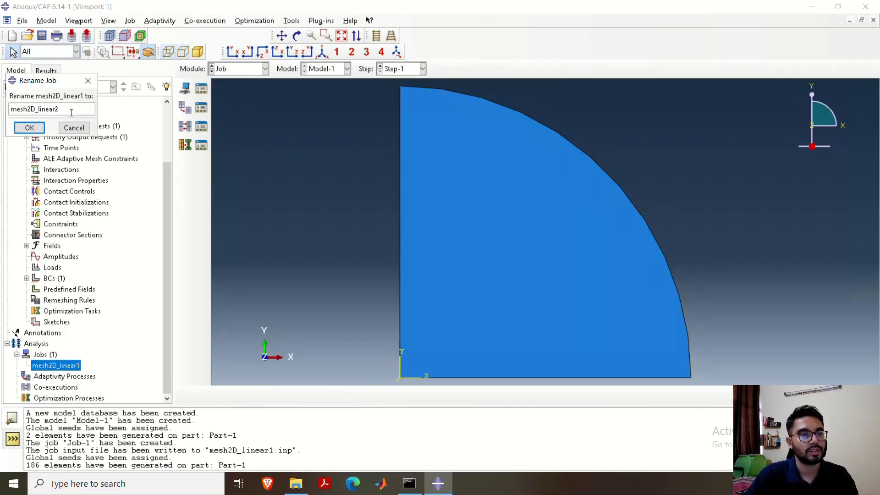
{"action": "key", "text": "BackSpace"}
{"action": "type", "text": "2"}
{"action": "left_click", "coordinate": [29, 129]}
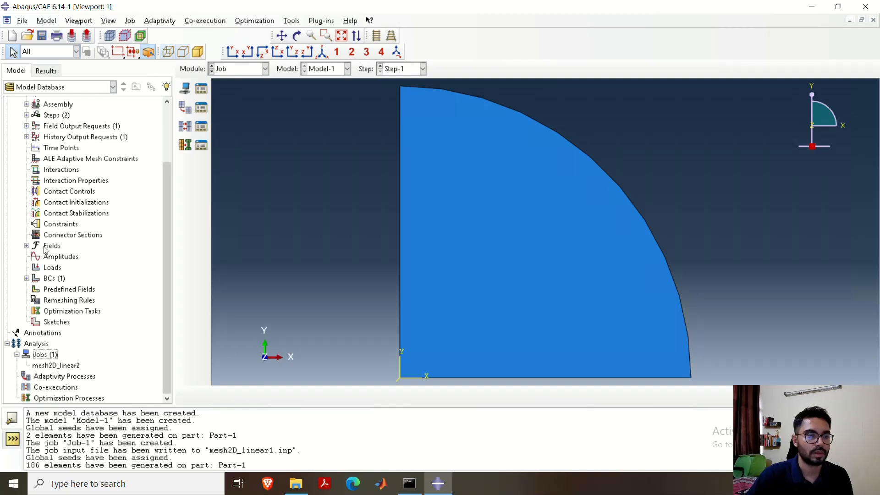
Step: Write the input file for the job mesh2D_linear2
{"action": "left_click", "coordinate": [57, 365]}
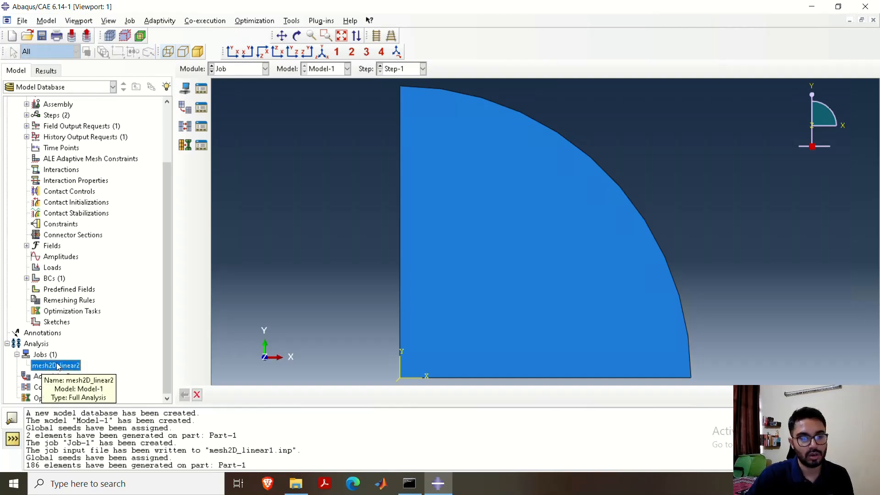
{"action": "right_click", "coordinate": [57, 365]}
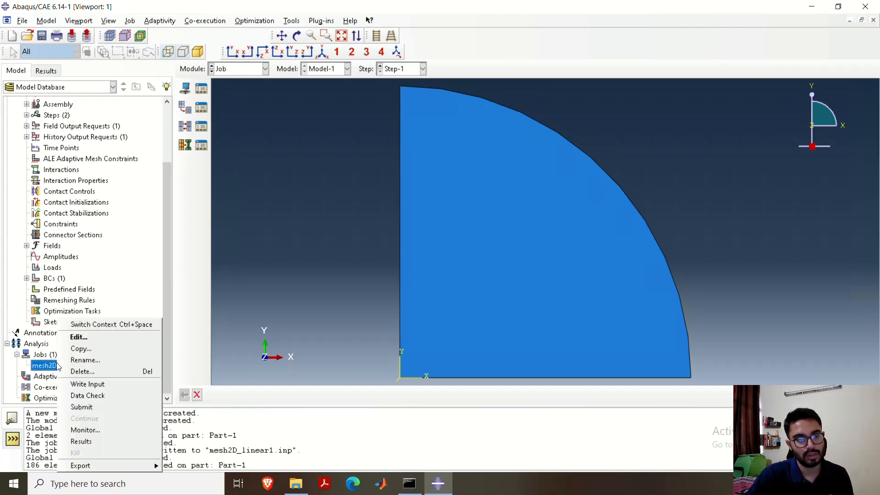
{"action": "left_click", "coordinate": [87, 385]}
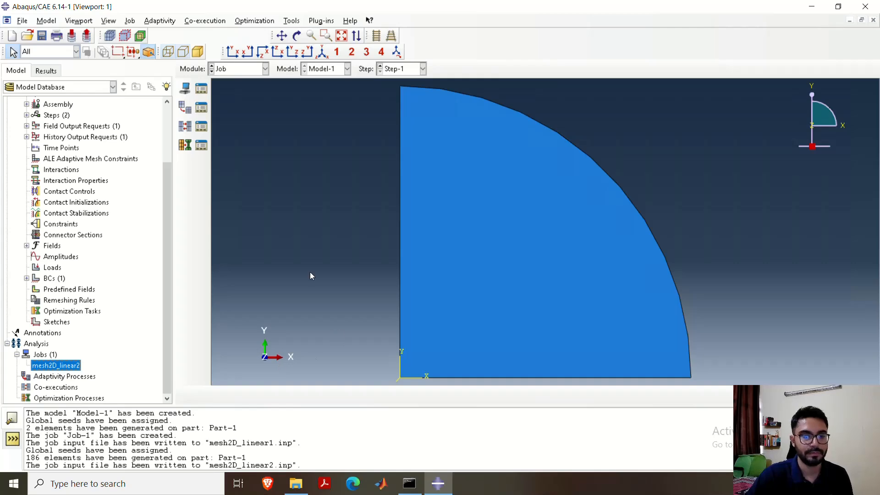
Step: Switch to File Explorer, open the mesh2D_linear2 input file, examine its nodes, CPS3 elements, node set and element set, and close it
{"action": "left_click", "coordinate": [295, 483]}
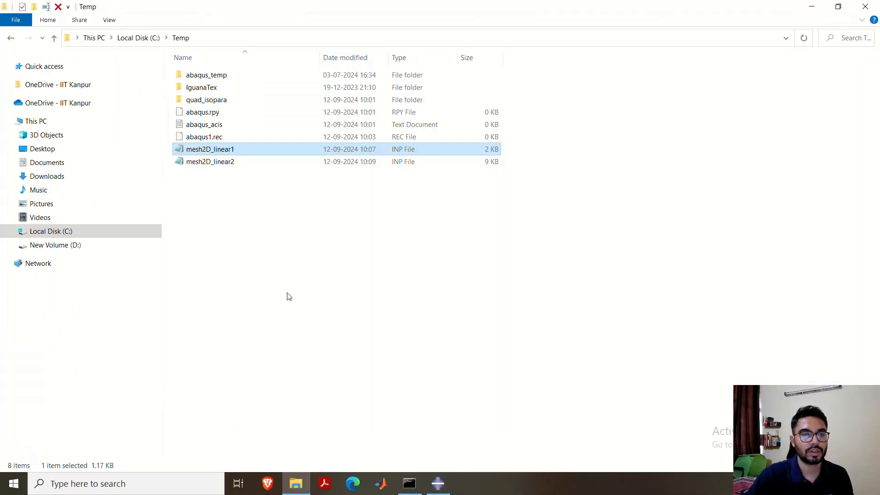
{"action": "double_click", "coordinate": [227, 163]}
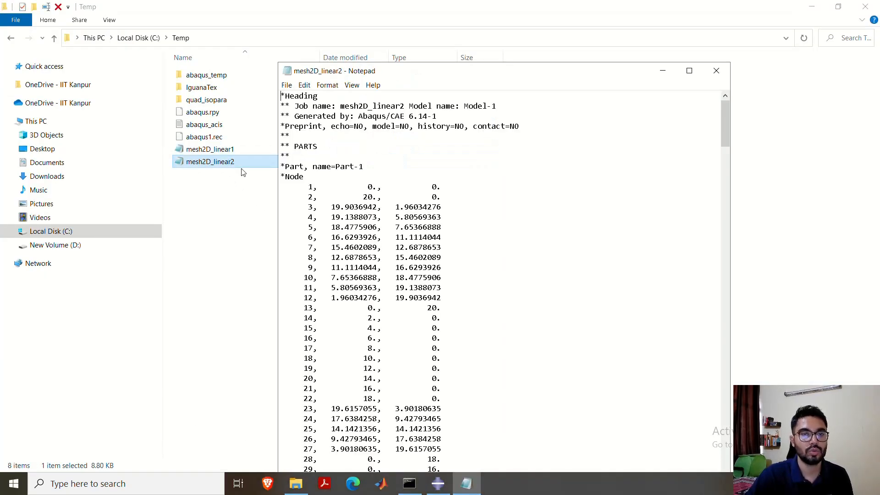
{"action": "scroll", "coordinate": [507, 302], "scroll_direction": "down", "scroll_amount": 20}
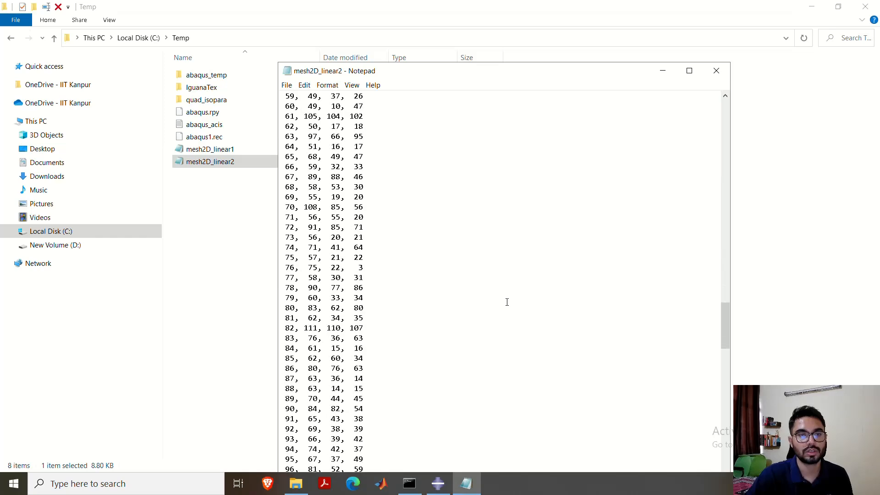
{"action": "scroll", "coordinate": [507, 302], "scroll_direction": "up", "scroll_amount": 14}
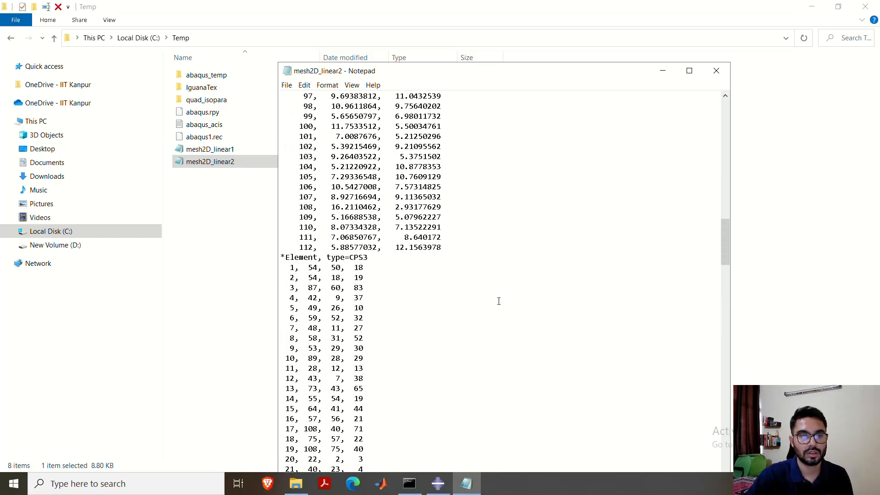
{"action": "scroll", "coordinate": [398, 273], "scroll_direction": "down", "scroll_amount": 20}
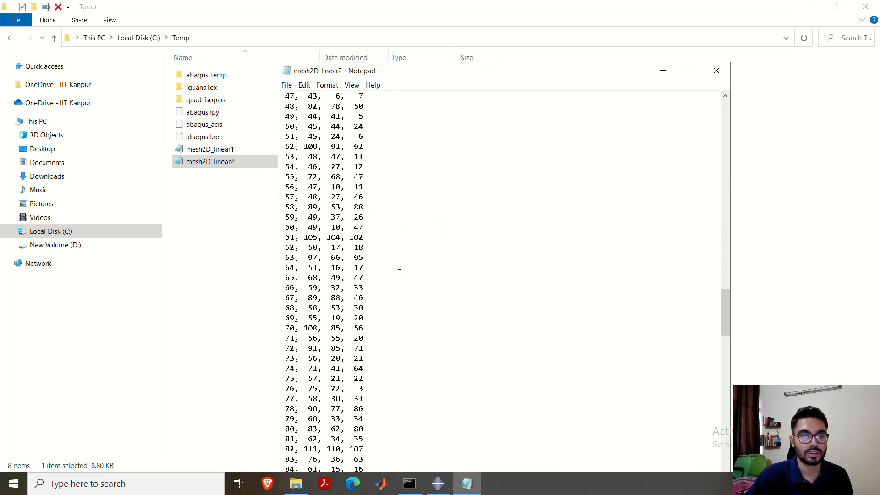
{"action": "scroll", "coordinate": [400, 273], "scroll_direction": "down", "scroll_amount": 20}
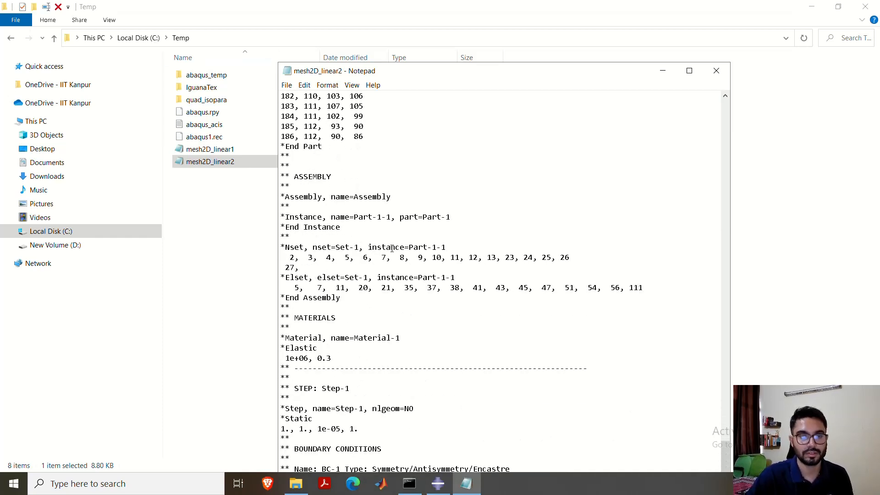
{"action": "scroll", "coordinate": [392, 248], "scroll_direction": "down", "scroll_amount": 1}
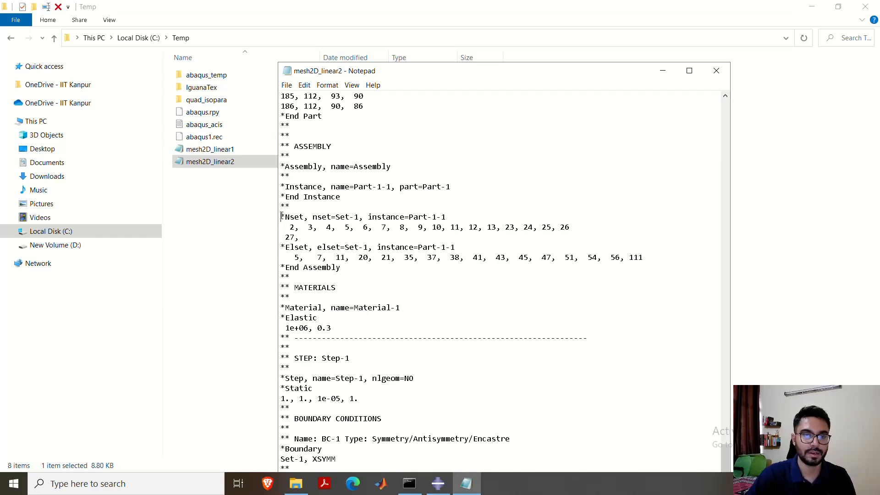
{"action": "left_click_drag", "start_coordinate": [282, 216], "coordinate": [644, 258]}
{"action": "left_click", "coordinate": [653, 256]}
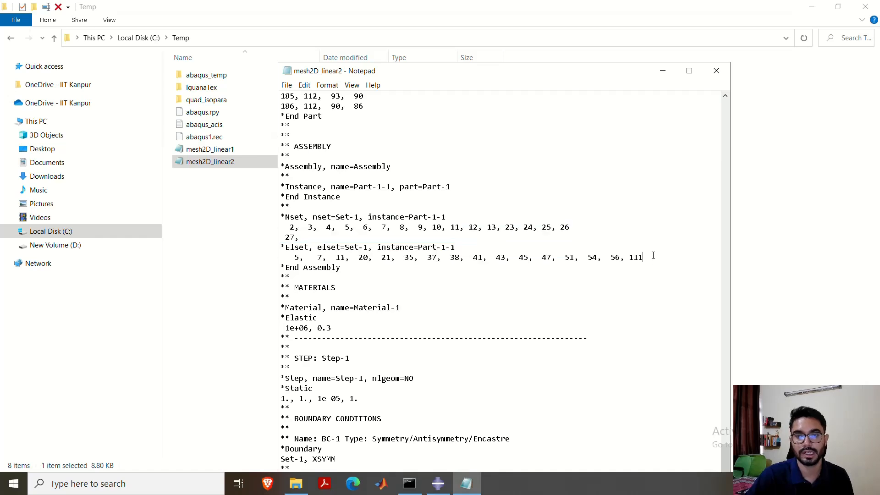
{"action": "left_click", "coordinate": [716, 70]}
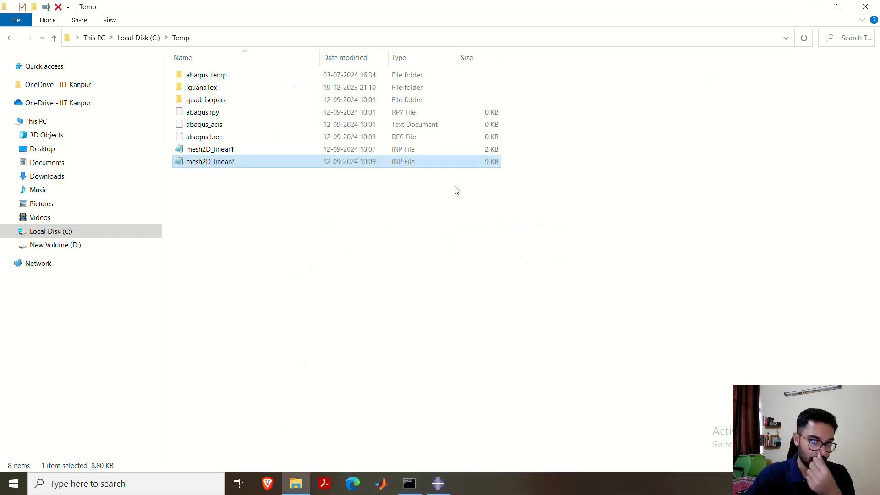
{"action": "left_click", "coordinate": [383, 235]}
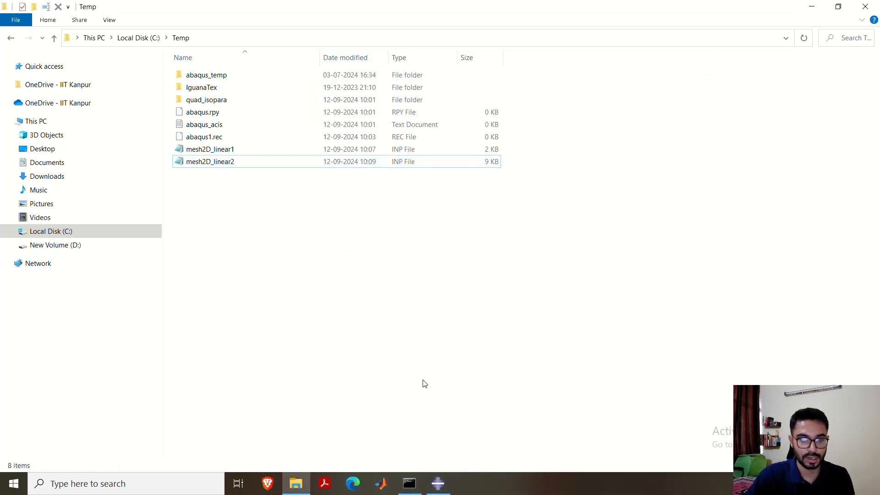
Step: Back in Abaqus/CAE's Mesh module, set Part-1's element type to the quadratic plane stress triangle CPS6M with modified formulation
{"action": "left_click", "coordinate": [439, 484]}
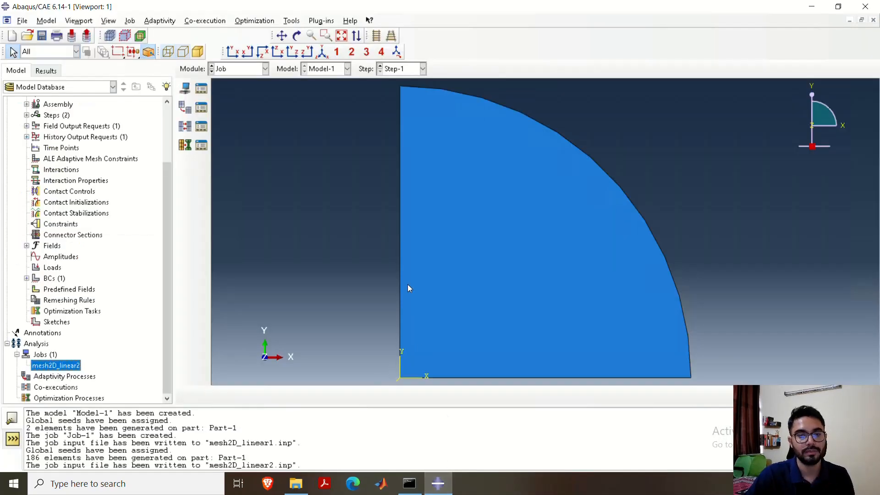
{"action": "left_click", "coordinate": [265, 69]}
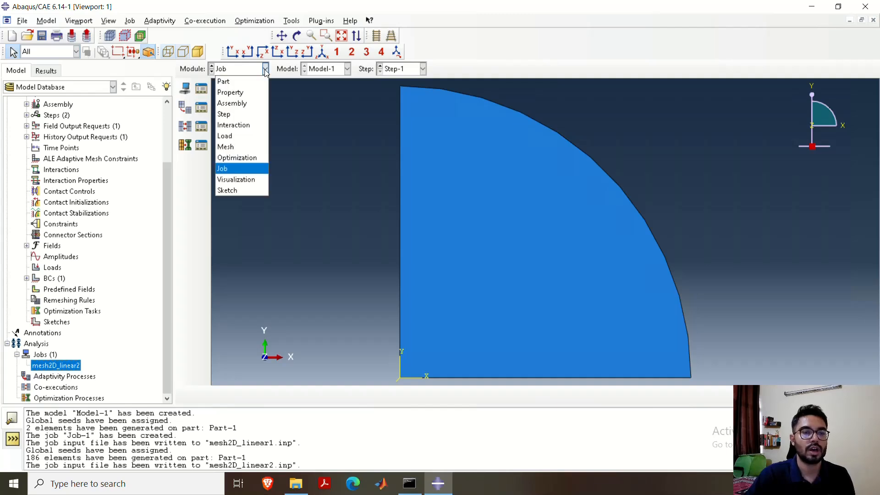
{"action": "left_click", "coordinate": [247, 148]}
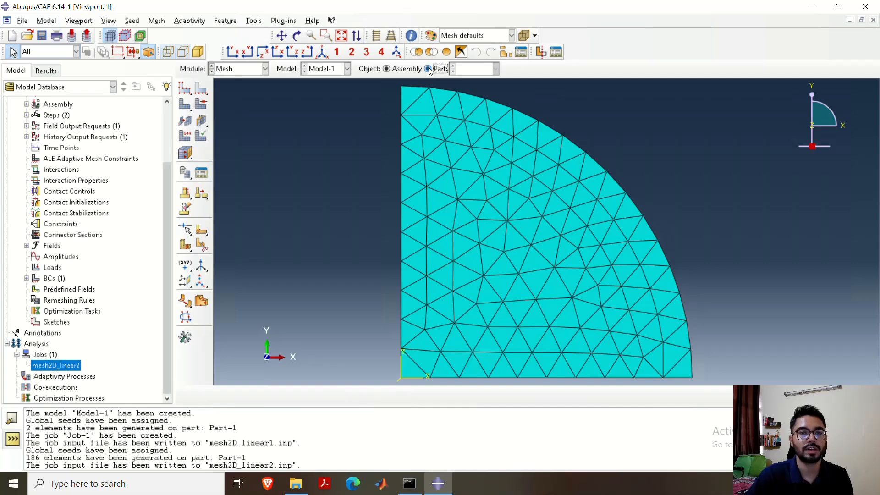
{"action": "left_click", "coordinate": [428, 68]}
{"action": "left_click", "coordinate": [157, 21]}
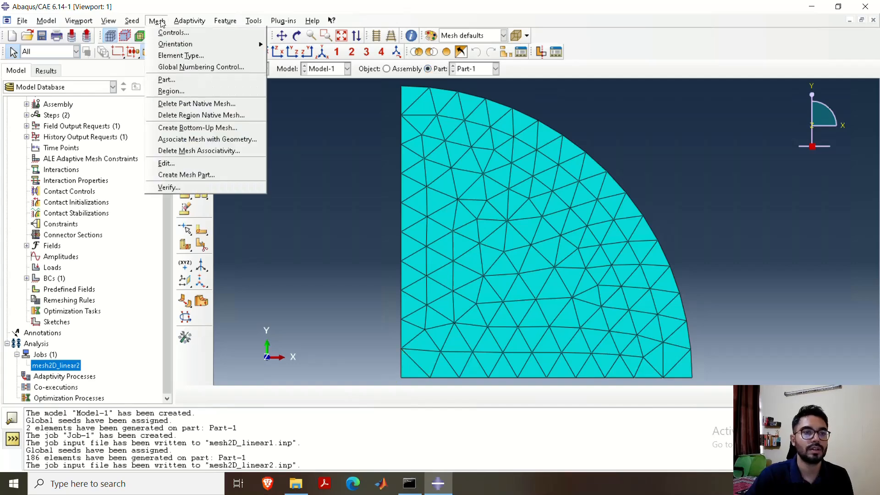
{"action": "left_click", "coordinate": [180, 55]}
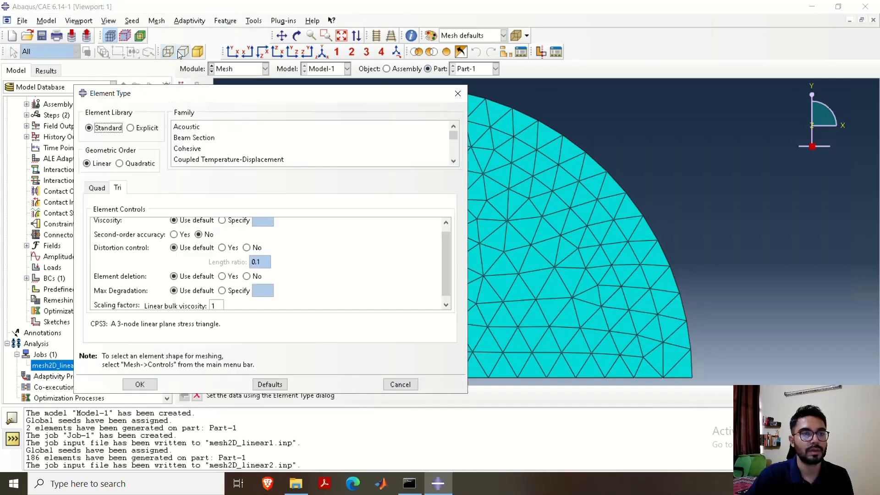
{"action": "left_click", "coordinate": [138, 164]}
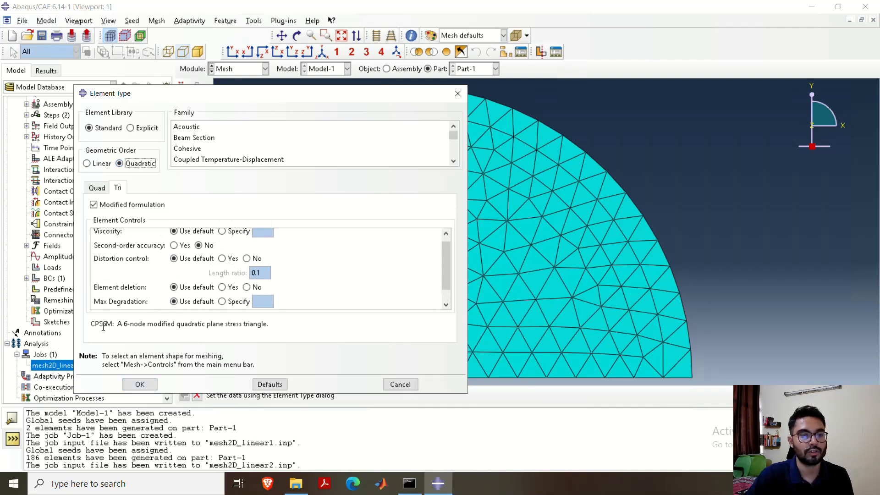
{"action": "left_click_drag", "start_coordinate": [88, 324], "coordinate": [114, 324]}
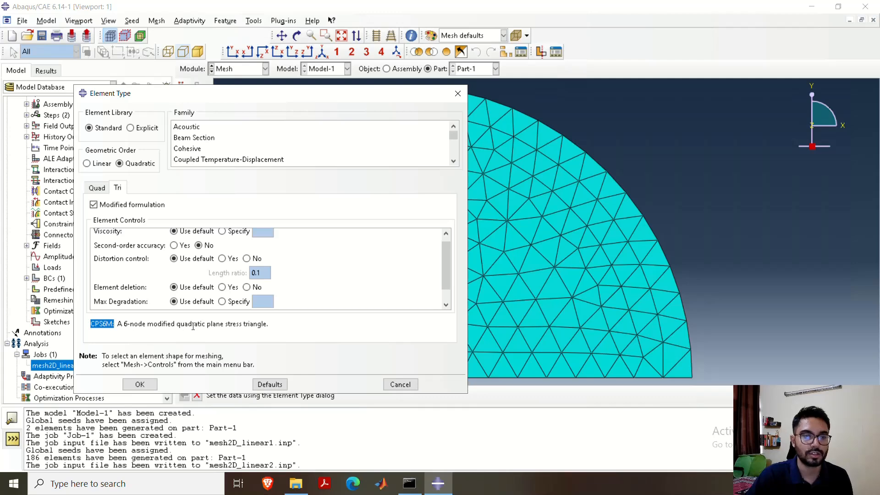
{"action": "left_click", "coordinate": [140, 384]}
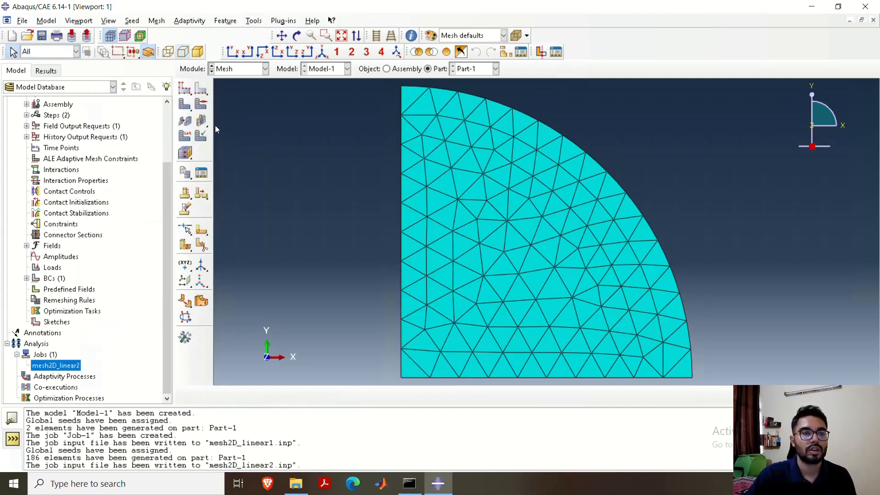
Step: Apply the global seeds on Part-1 with an approximate size of 2 and mesh the part with the quadratic elements
{"action": "left_click", "coordinate": [184, 88]}
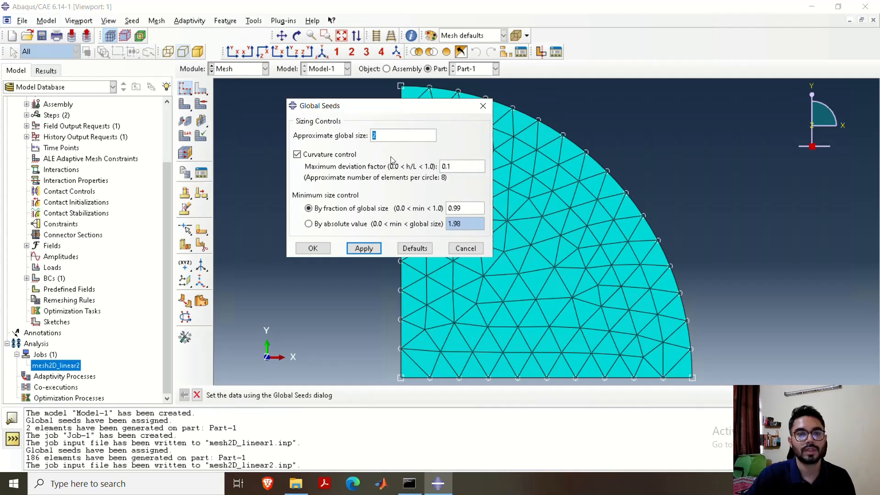
{"action": "left_click", "coordinate": [362, 248]}
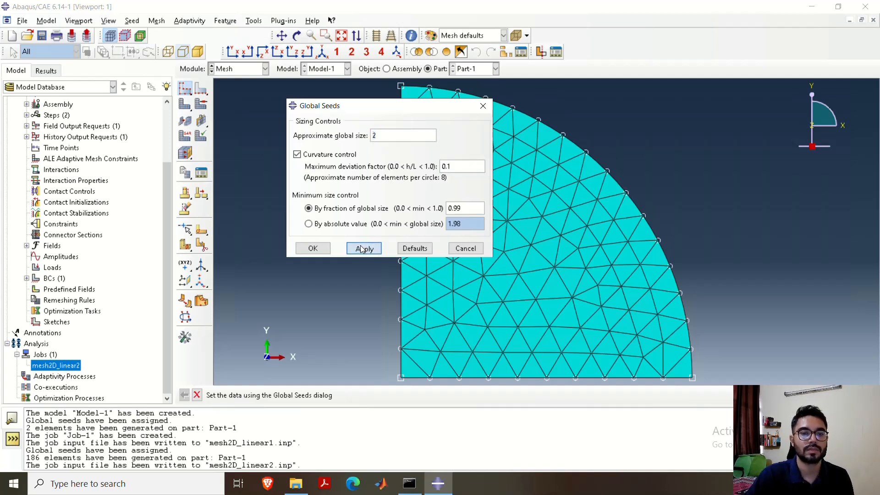
{"action": "left_click", "coordinate": [316, 249]}
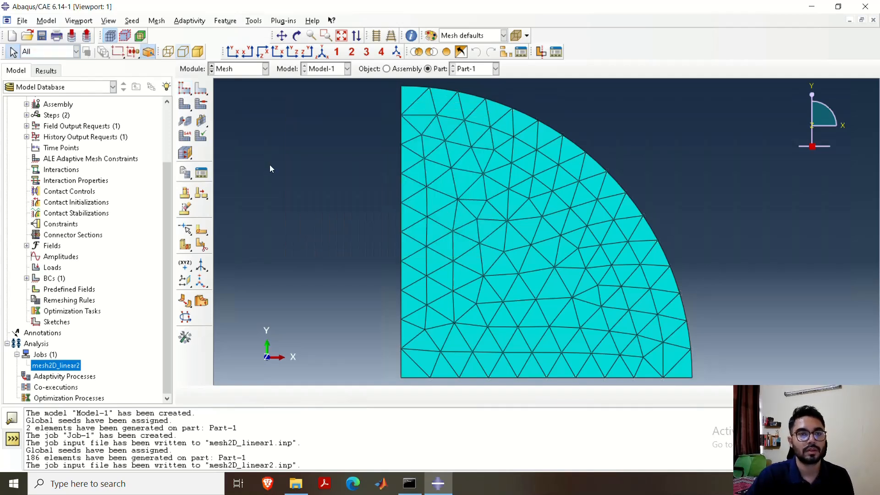
{"action": "left_click", "coordinate": [185, 105]}
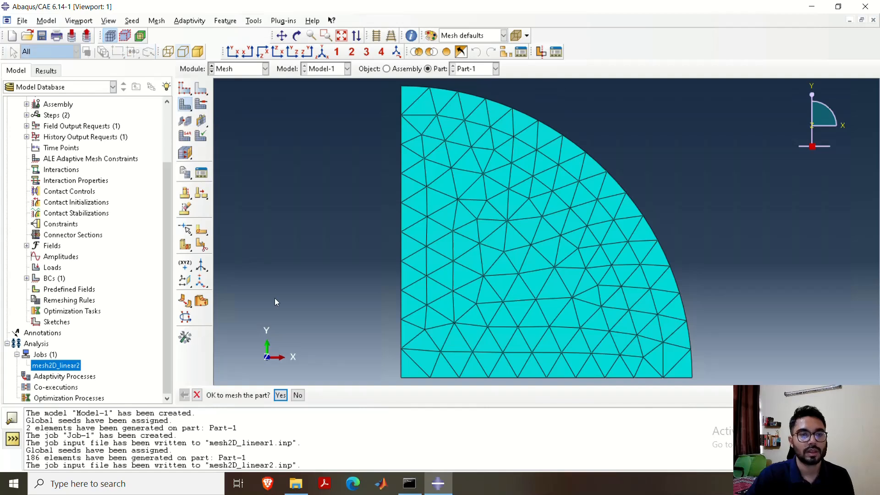
{"action": "left_click", "coordinate": [280, 395]}
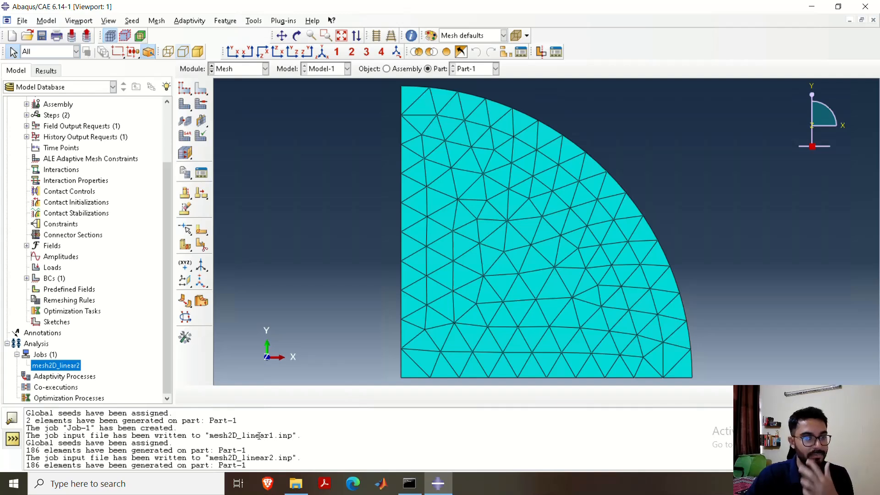
Step: Rename the job mesh2D_linear2 as mesh2D_quadratic2 and write its input file
{"action": "right_click", "coordinate": [65, 366]}
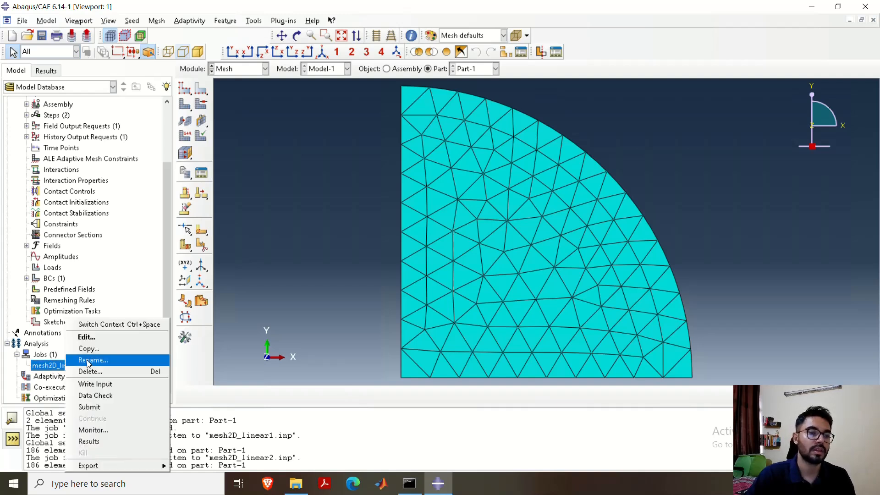
{"action": "left_click", "coordinate": [88, 360]}
{"action": "left_click", "coordinate": [56, 109]}
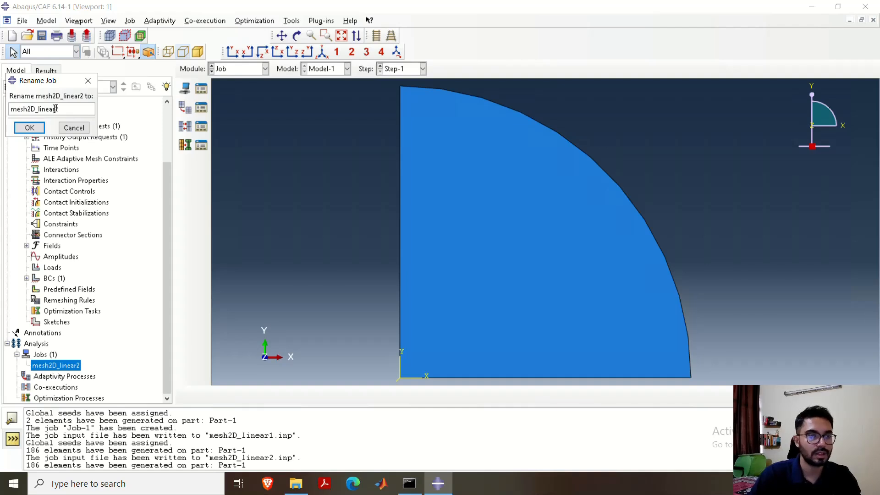
{"action": "key", "text": "BackSpace"}
{"action": "key", "text": "BackSpace"}
{"action": "key", "text": "BackSpace"}
{"action": "key", "text": "BackSpace"}
{"action": "key", "text": "BackSpace"}
{"action": "key", "text": "BackSpace"}
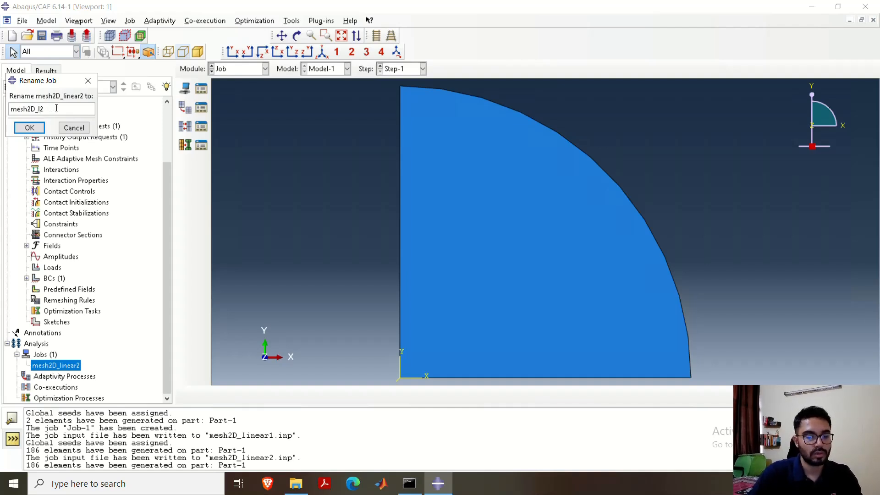
{"action": "type", "text": "q"}
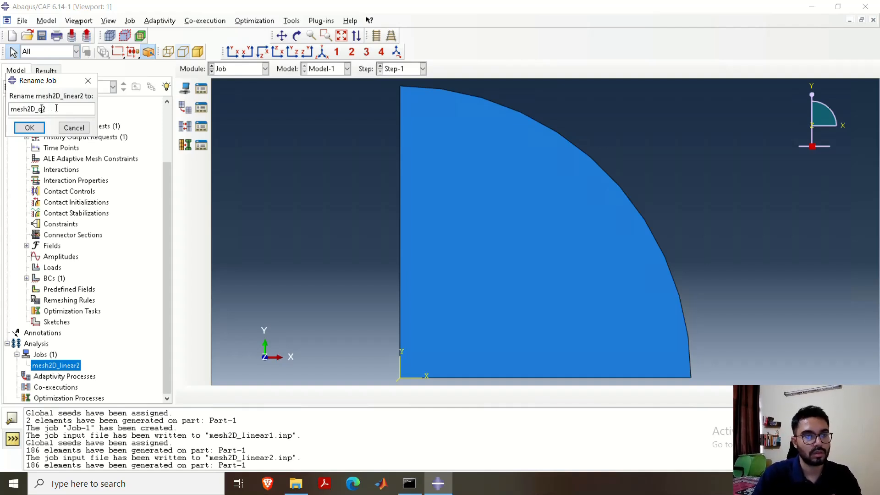
{"action": "type", "text": "uadratic"}
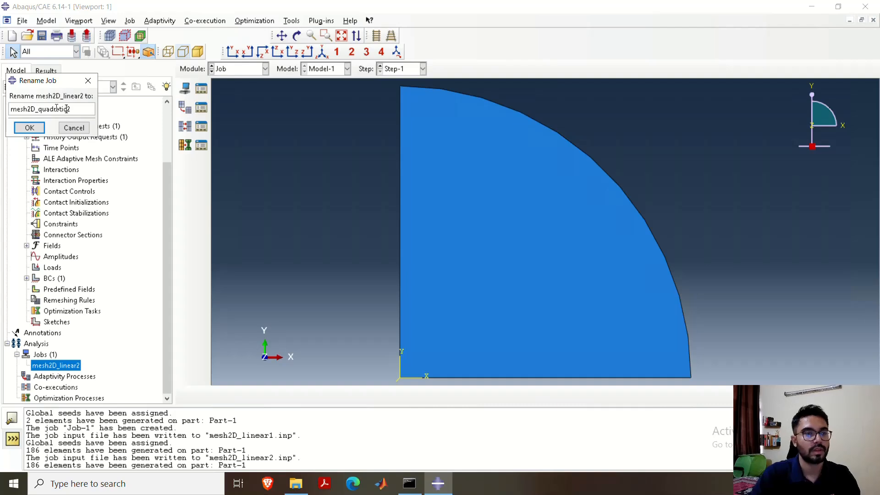
{"action": "left_click", "coordinate": [29, 127]}
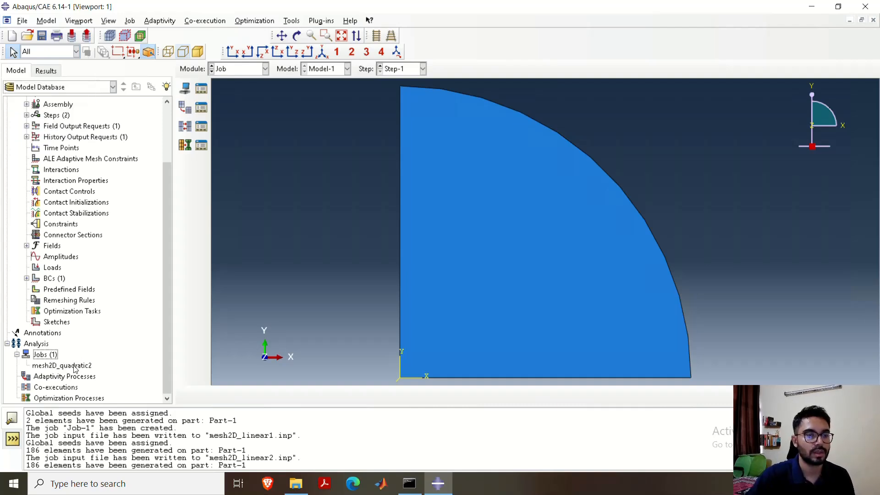
{"action": "right_click", "coordinate": [75, 367]}
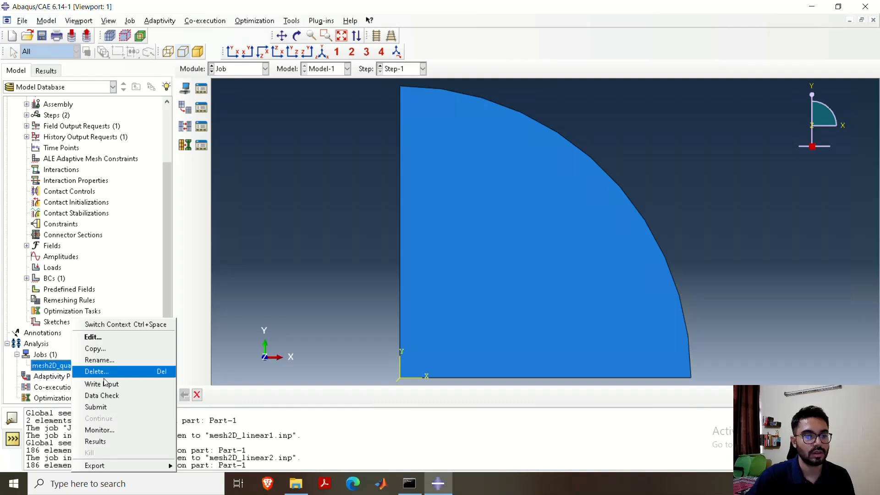
{"action": "left_click", "coordinate": [105, 384]}
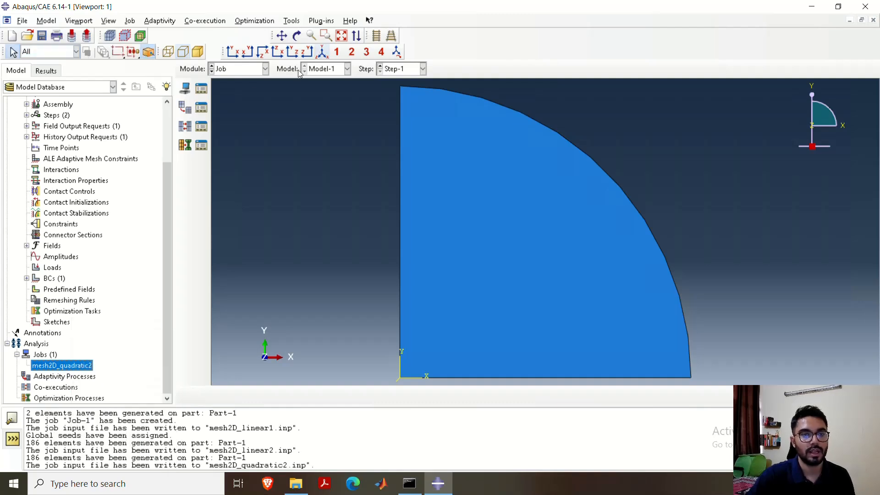
Step: In the Mesh module, reseed Part-1 with a much coarser approximate global size and remesh it with the quadratic triangular elements
{"action": "left_click", "coordinate": [265, 69]}
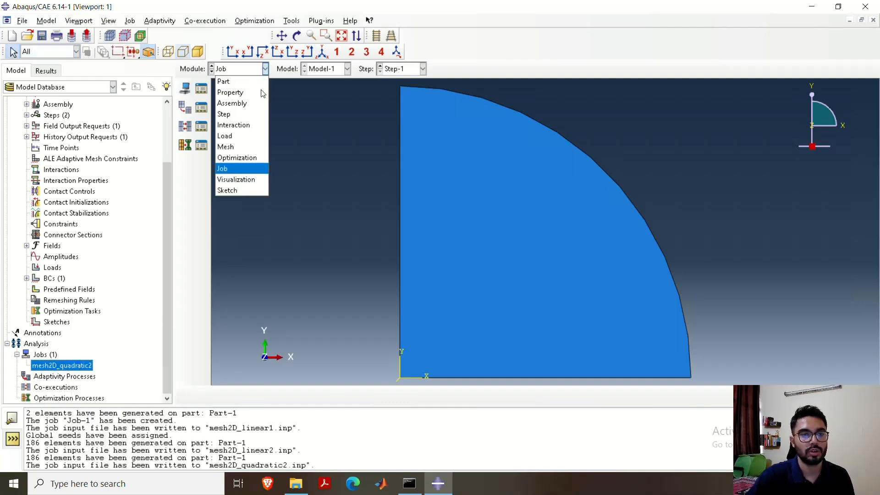
{"action": "left_click", "coordinate": [242, 147]}
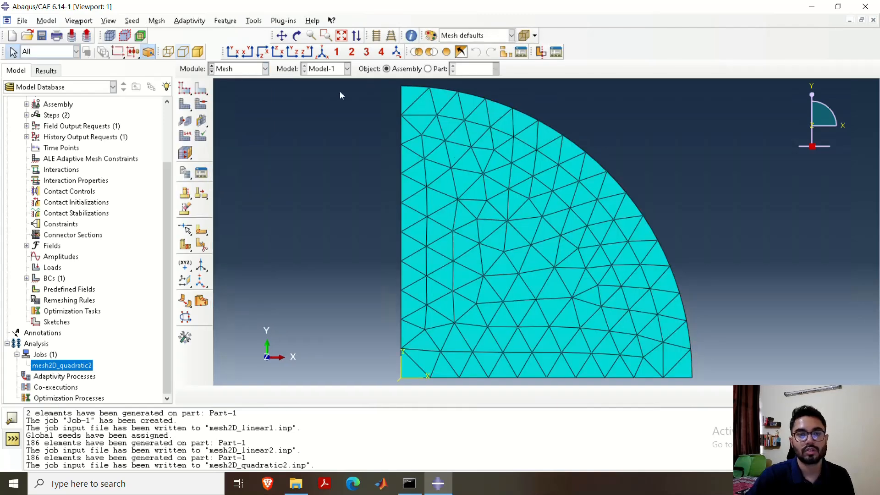
{"action": "left_click", "coordinate": [186, 92]}
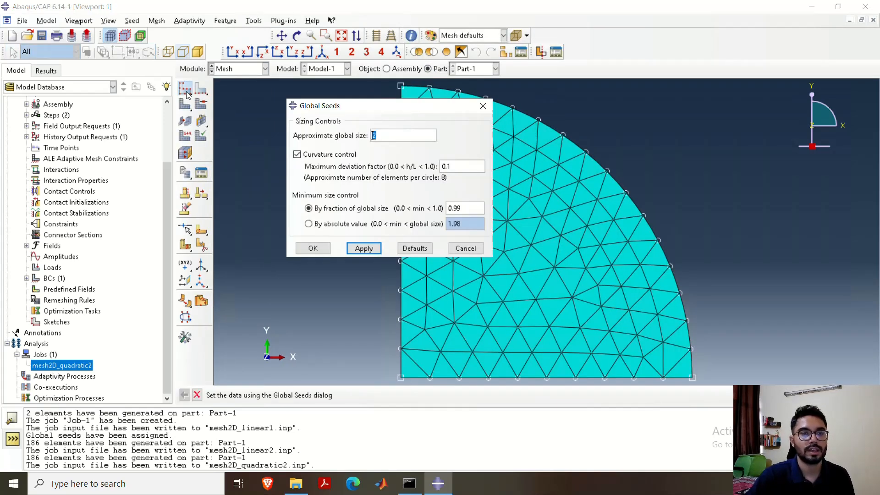
{"action": "left_click", "coordinate": [385, 134]}
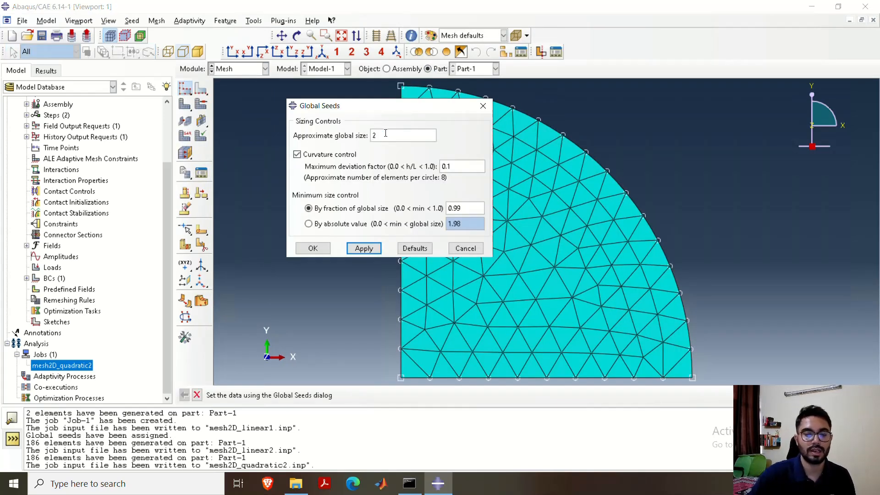
{"action": "left_click", "coordinate": [364, 248]}
{"action": "left_click", "coordinate": [313, 247]}
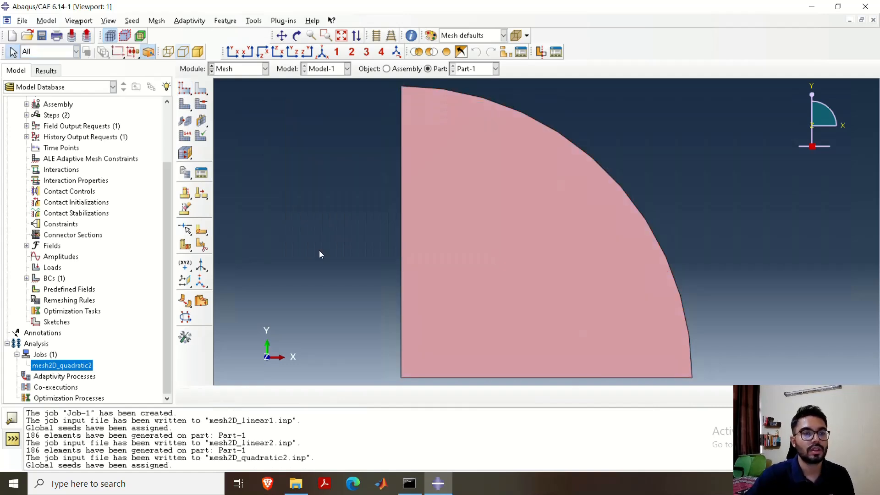
{"action": "left_click", "coordinate": [185, 107]}
{"action": "left_click", "coordinate": [278, 399]}
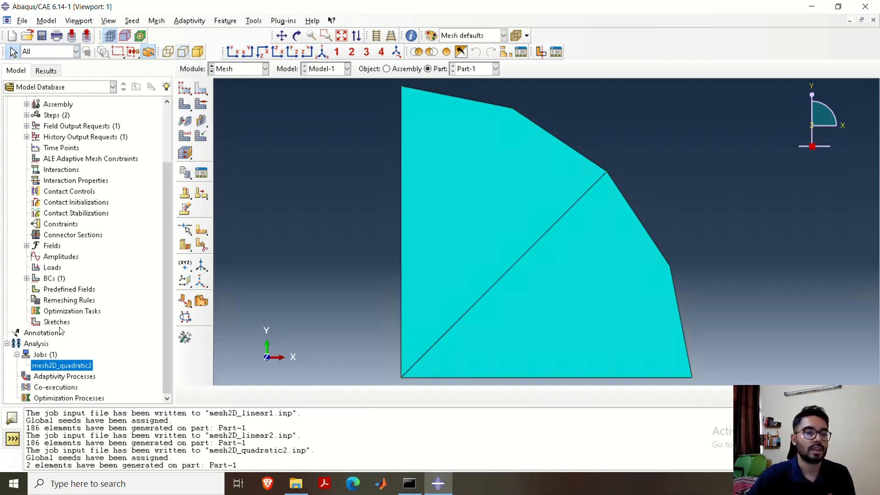
Step: Rename the job mesh2D_quadratic2 as mesh2D_quadratic1 and write its input file
{"action": "right_click", "coordinate": [67, 368]}
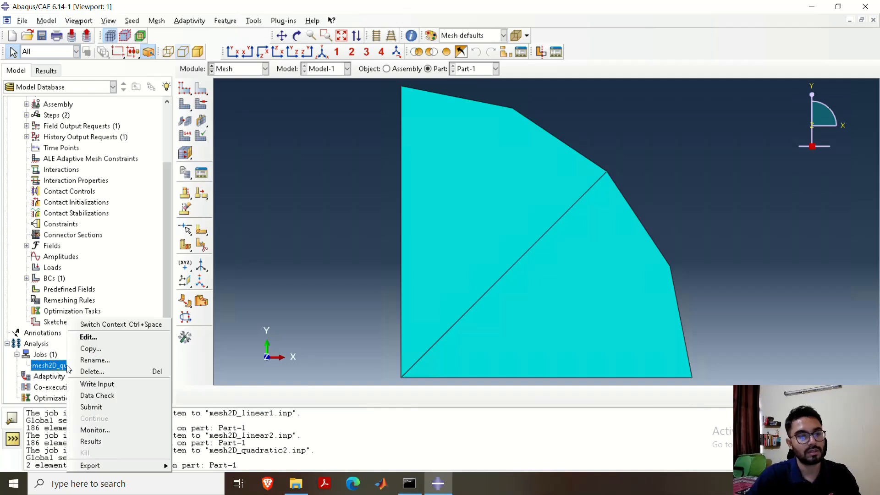
{"action": "left_click", "coordinate": [89, 362]}
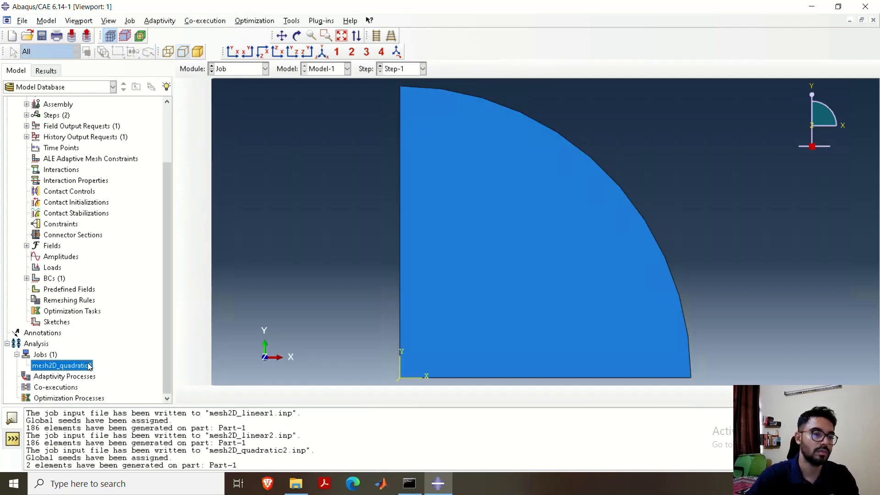
{"action": "left_click", "coordinate": [78, 106]}
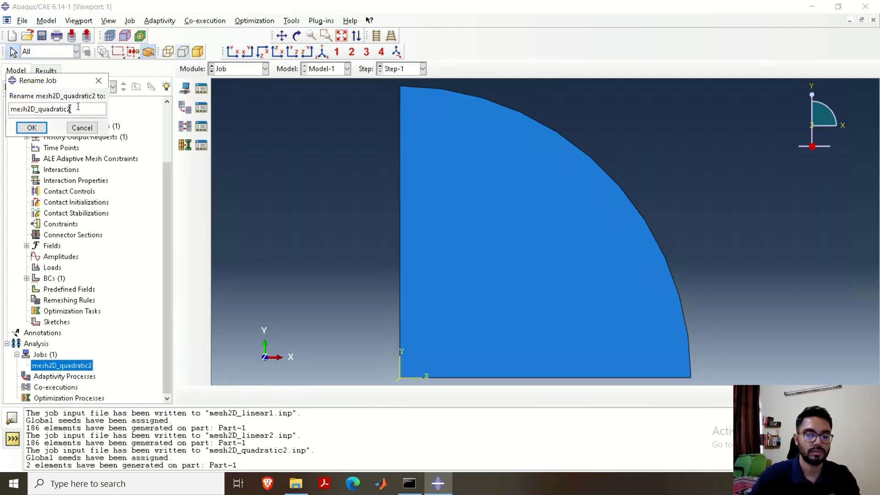
{"action": "key", "text": "BackSpace"}
{"action": "type", "text": "1"}
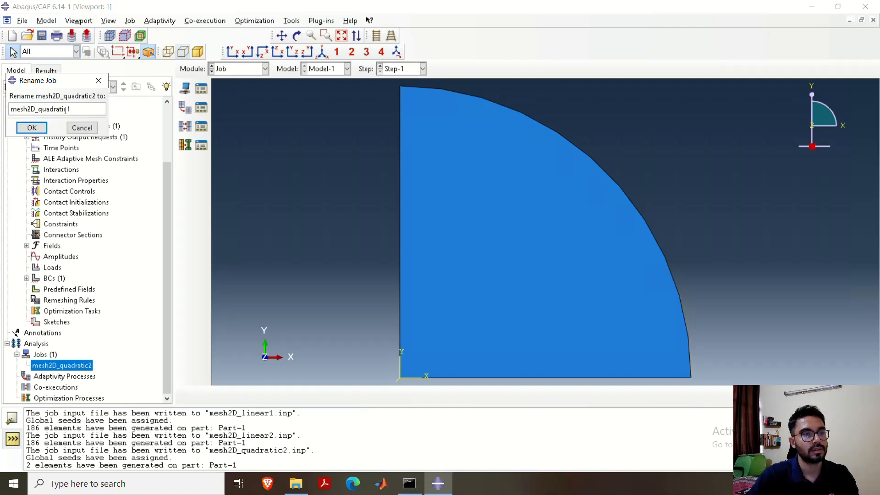
{"action": "left_click", "coordinate": [46, 128]}
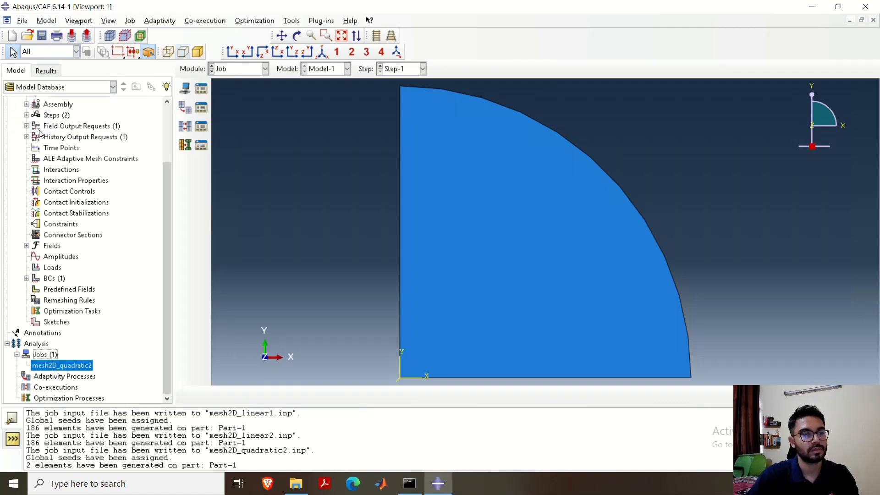
{"action": "right_click", "coordinate": [65, 366]}
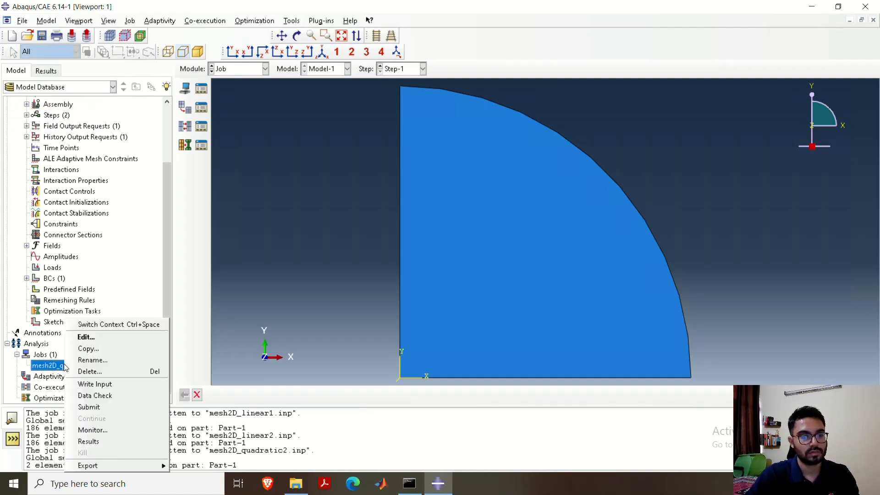
{"action": "left_click", "coordinate": [95, 385]}
Step: Switch to File Explorer, open the mesh2D_quadratic1 input file, examine its nodes, CPS6M elements and sets, close it and return to Abaqus/CAE
{"action": "left_click", "coordinate": [294, 484]}
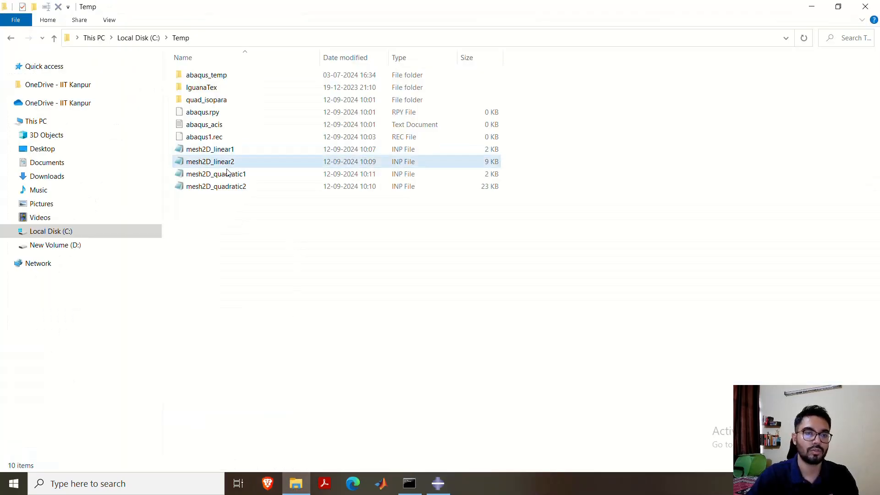
{"action": "left_click", "coordinate": [241, 177]}
{"action": "double_click", "coordinate": [241, 177]}
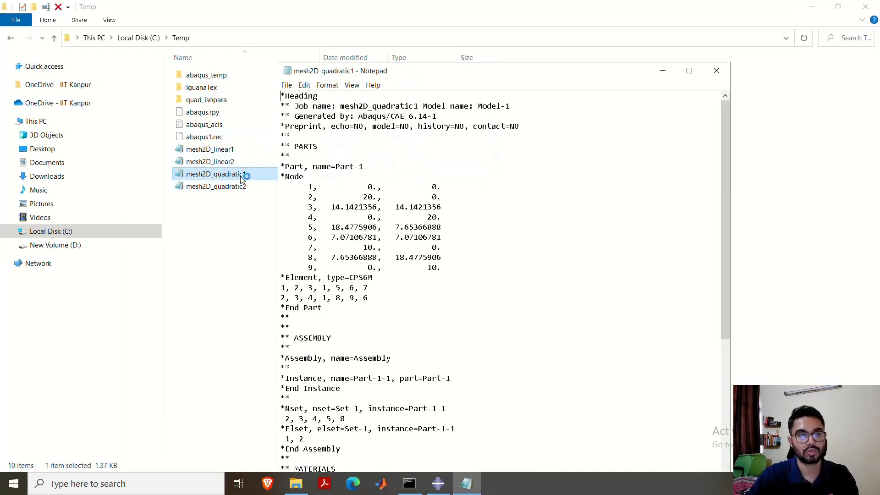
{"action": "scroll", "coordinate": [427, 267], "scroll_direction": "down", "scroll_amount": 1}
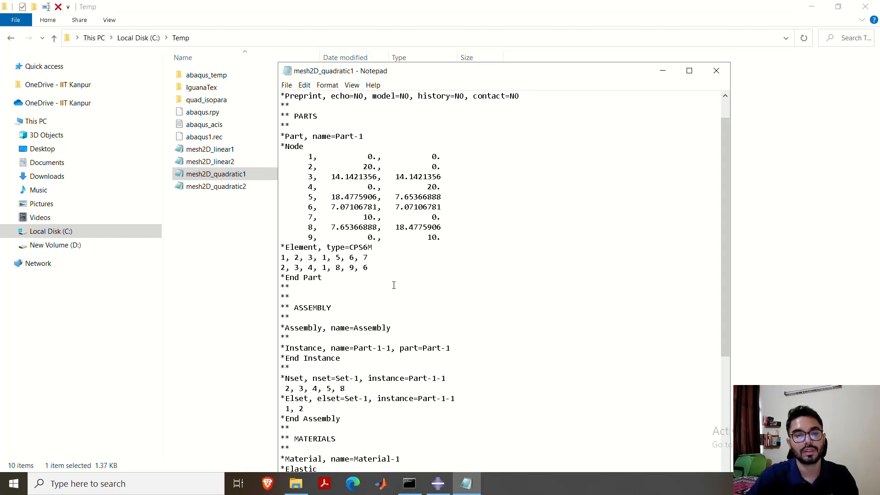
{"action": "scroll", "coordinate": [386, 303], "scroll_direction": "down", "scroll_amount": 4}
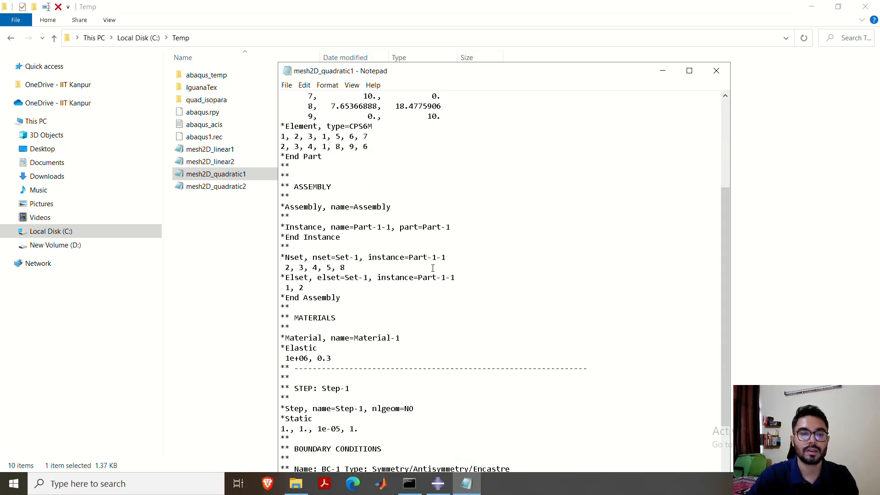
{"action": "left_click", "coordinate": [723, 71]}
{"action": "key", "text": "alt+Tab"}
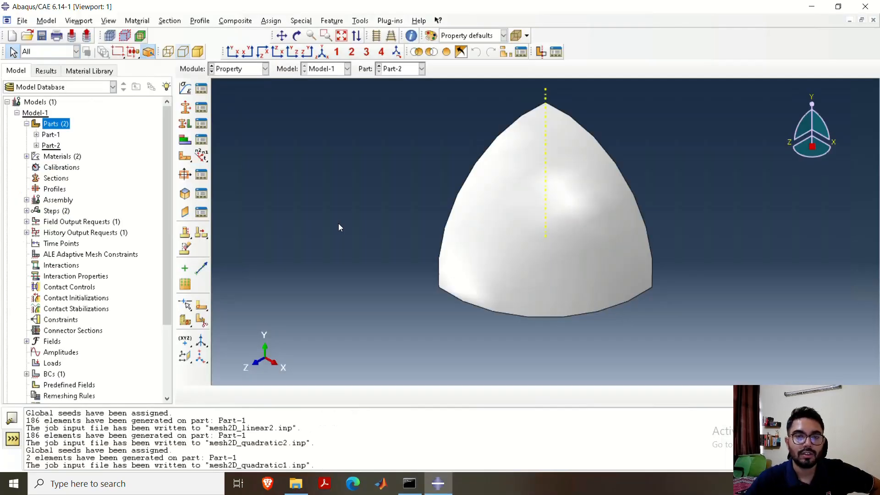